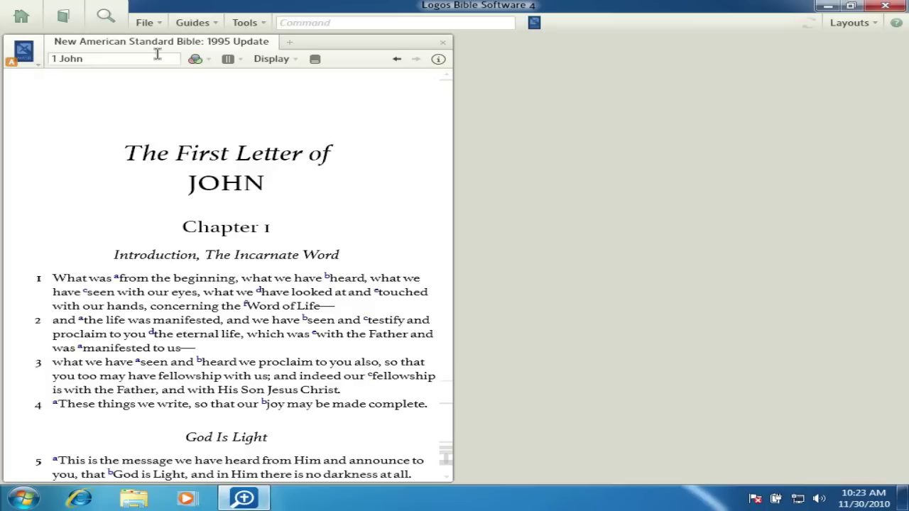
- Set up a morphological search limited to 1 John in the NAS using Logos Greek Morphology
click(103, 15)
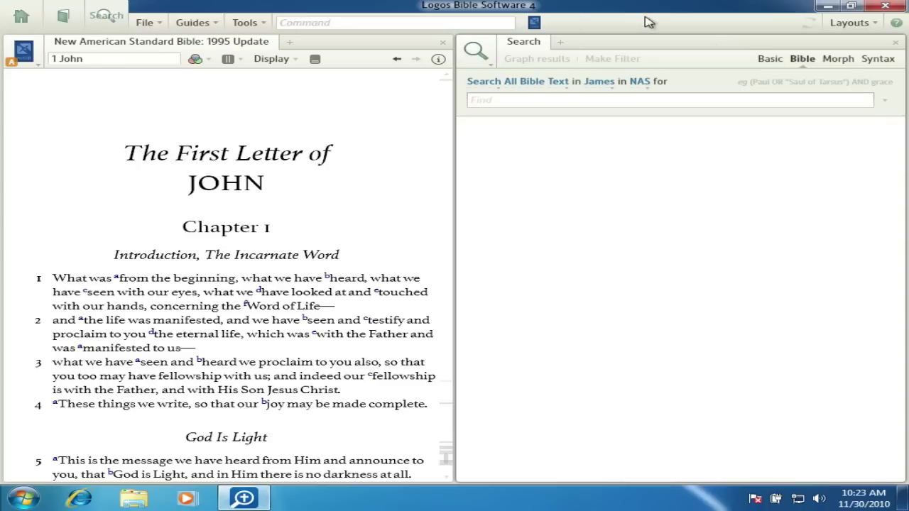
click(838, 62)
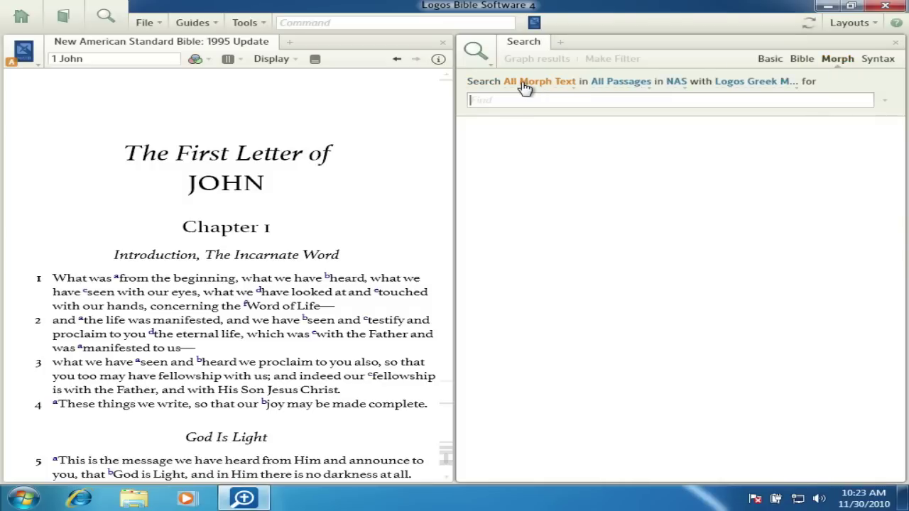
click(624, 84)
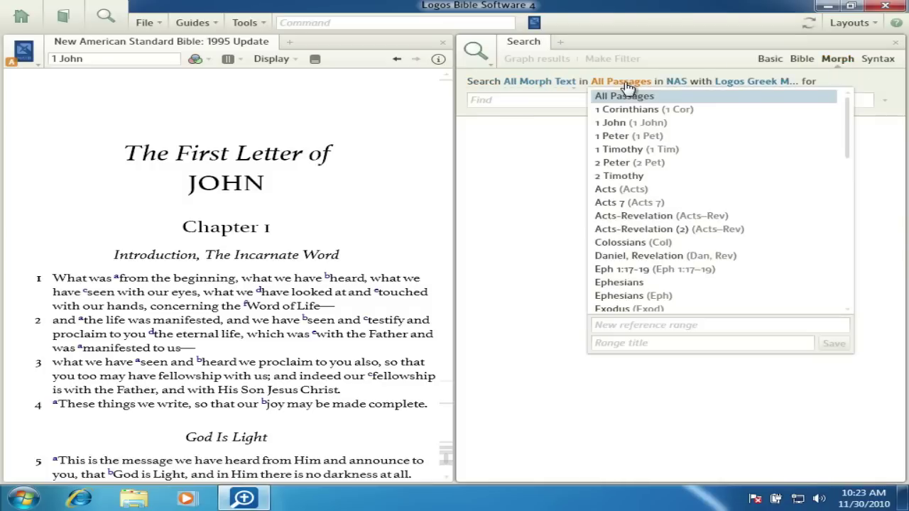
click(643, 125)
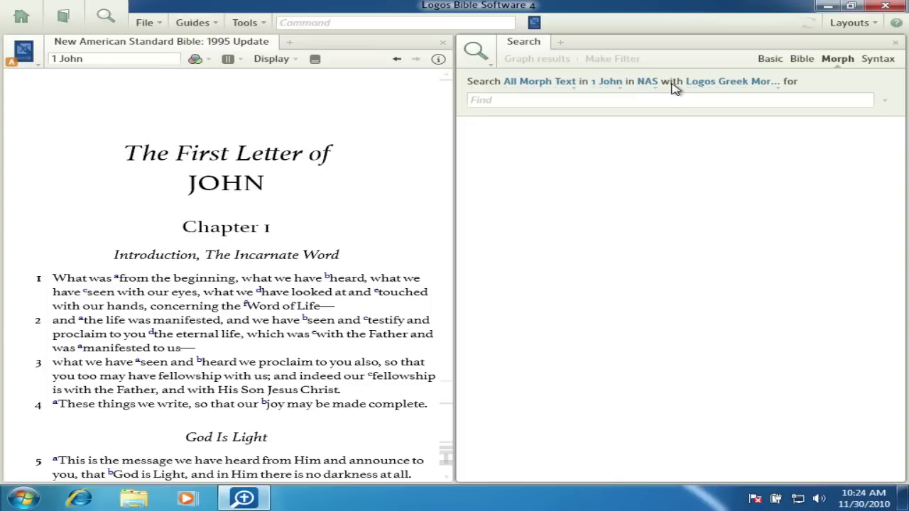
click(776, 83)
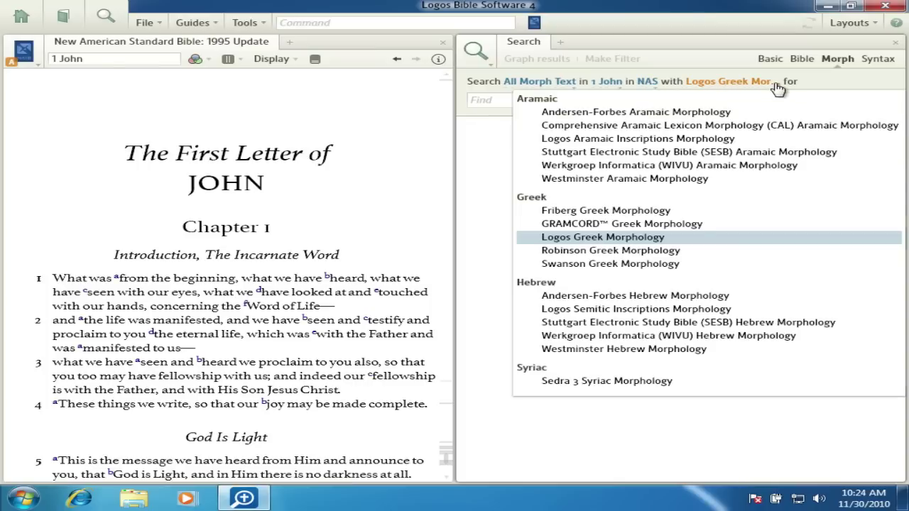
click(657, 242)
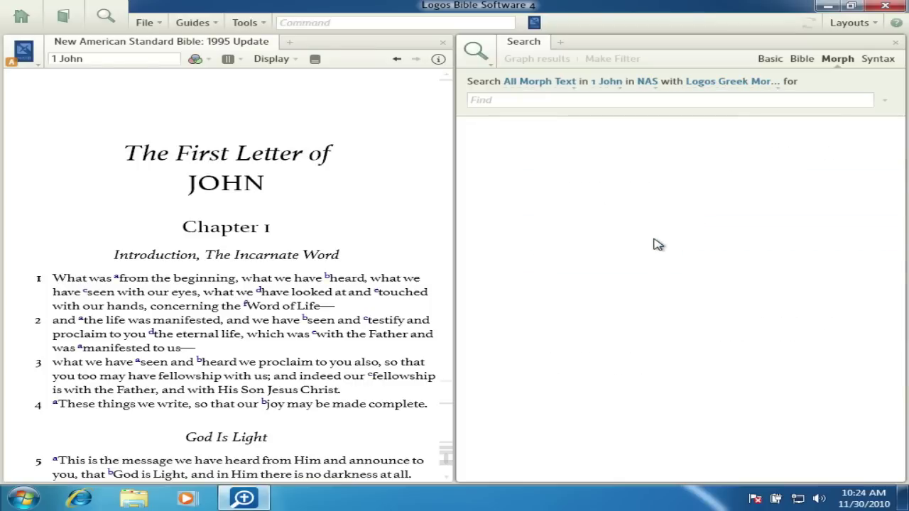
- Search for all nouns or verbs with the morph query "@N OR @V"
click(646, 101)
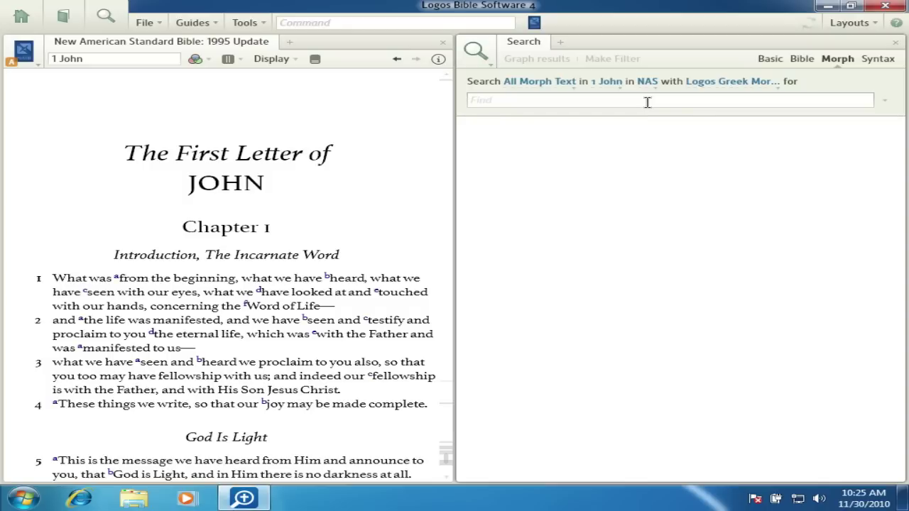
text(@)
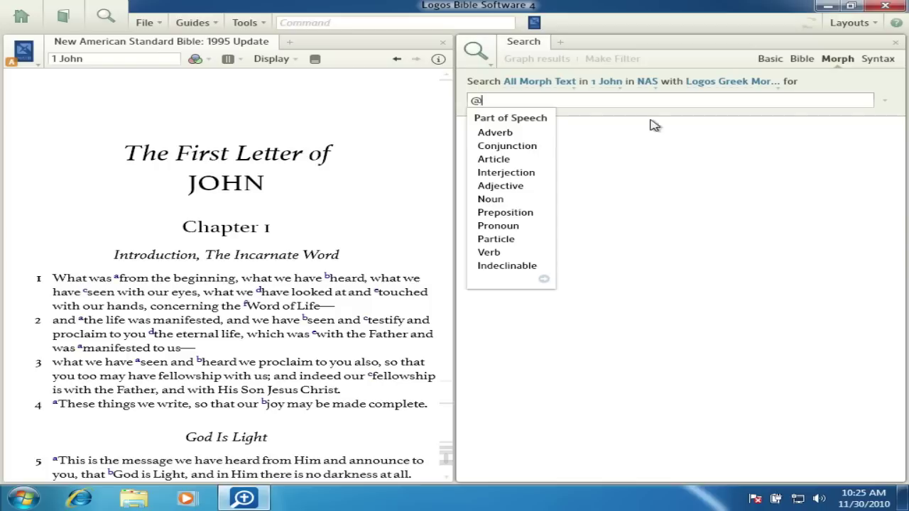
click(514, 201)
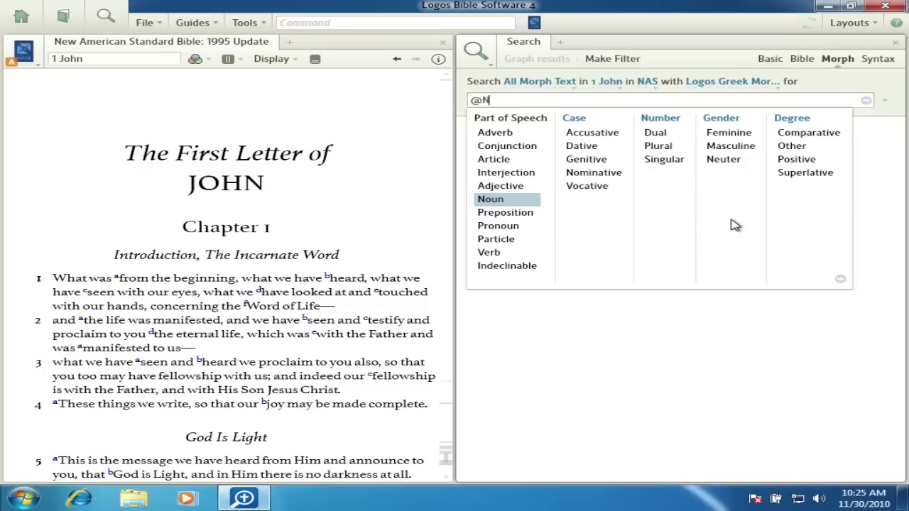
click(524, 99)
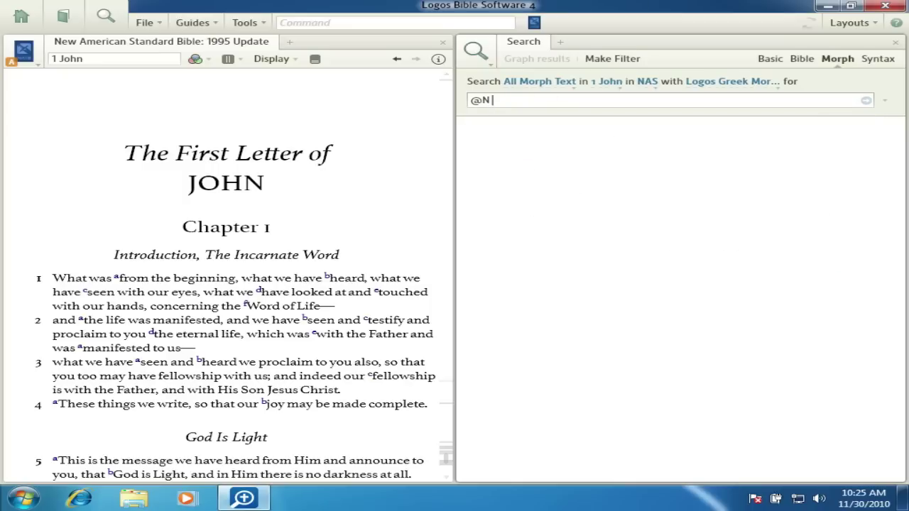
text(OR)
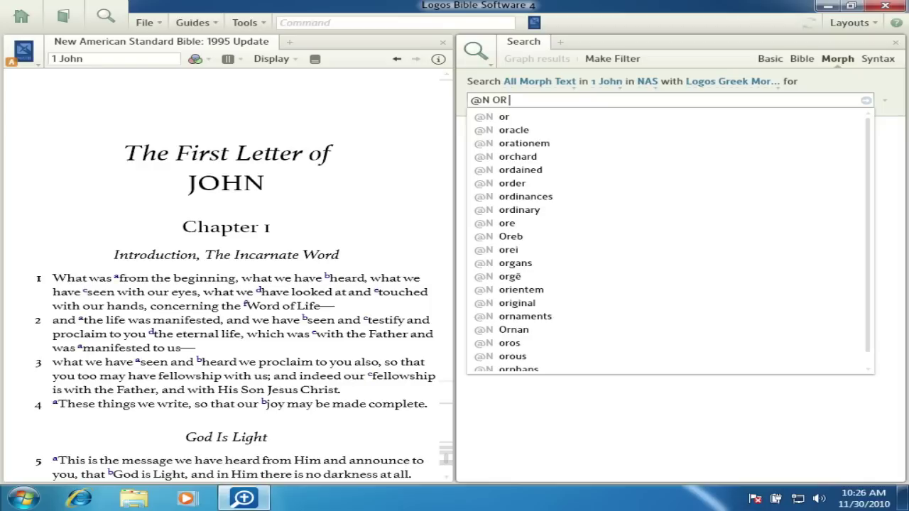
text(@)
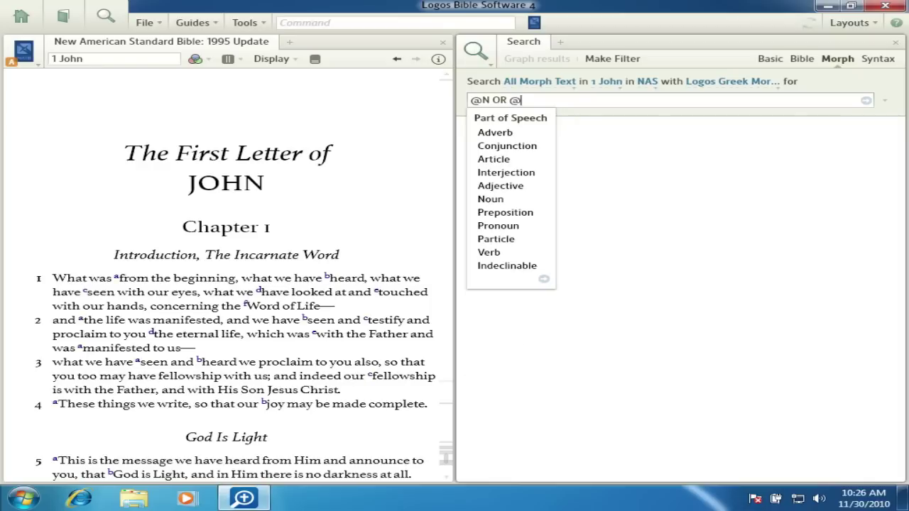
click(489, 252)
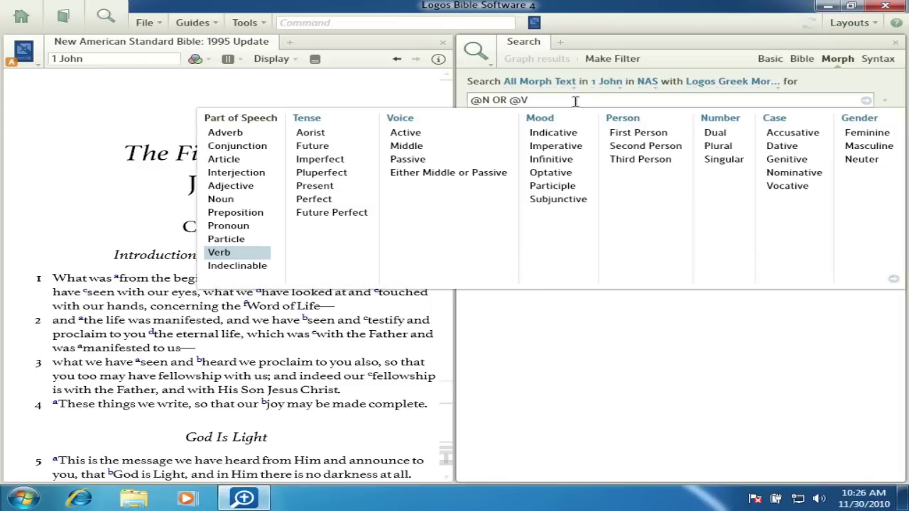
click(868, 104)
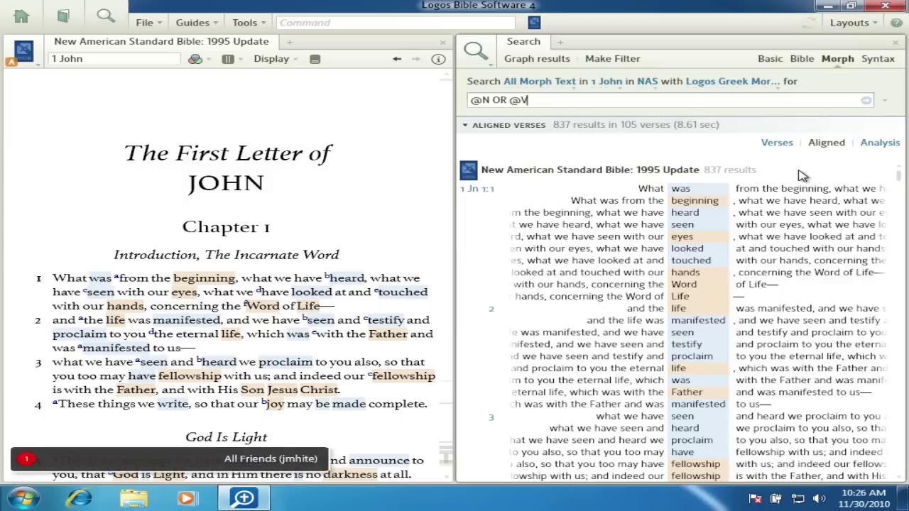
- Look at the results in the Verses and Aligned views, and switch them to the Analysis view
click(777, 144)
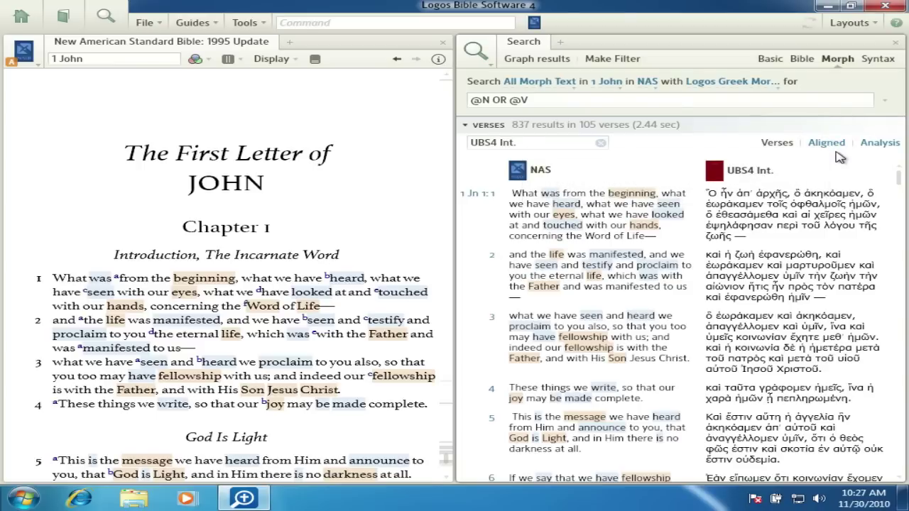
click(838, 147)
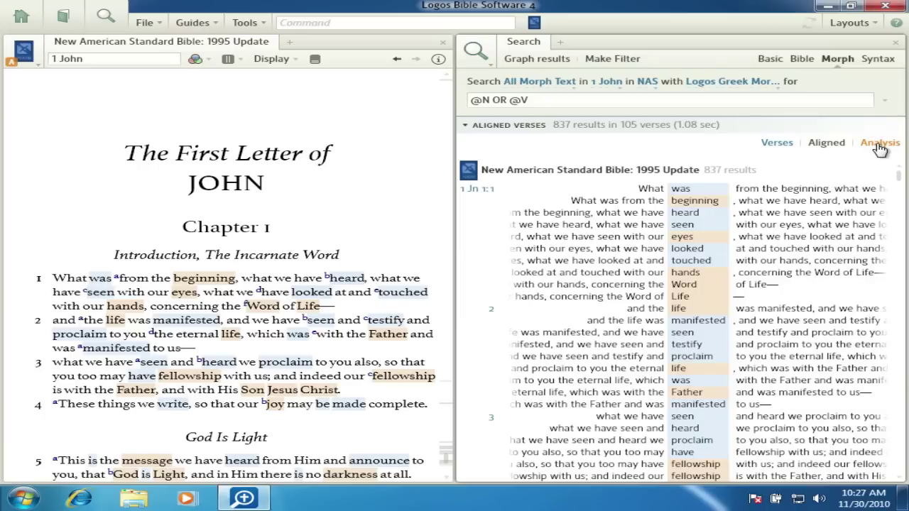
click(880, 144)
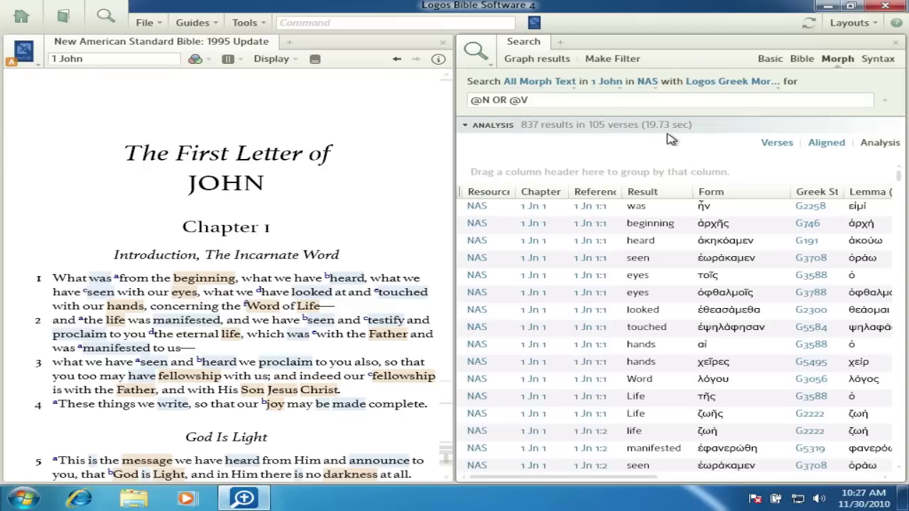
- Float the search panel in its own window and enlarge it to make room for more analysis columns
click(492, 67)
click(521, 223)
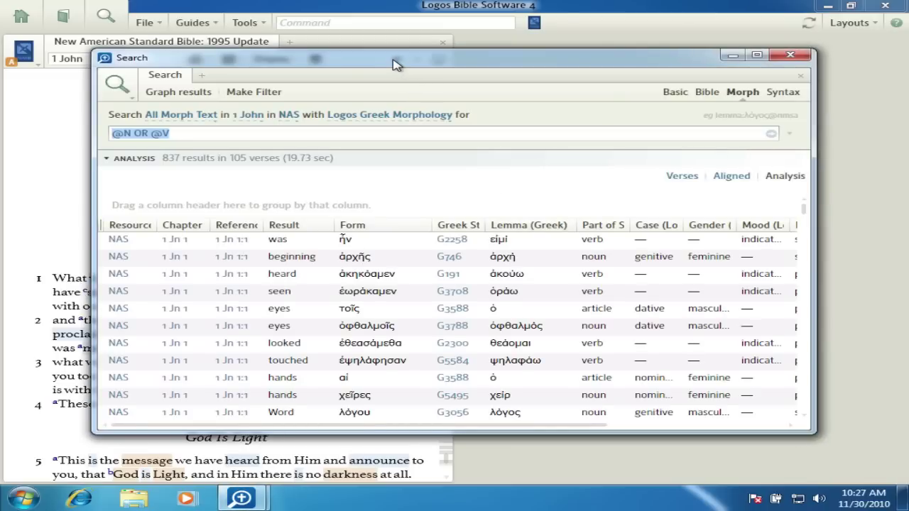
drag(396, 64, 371, 54)
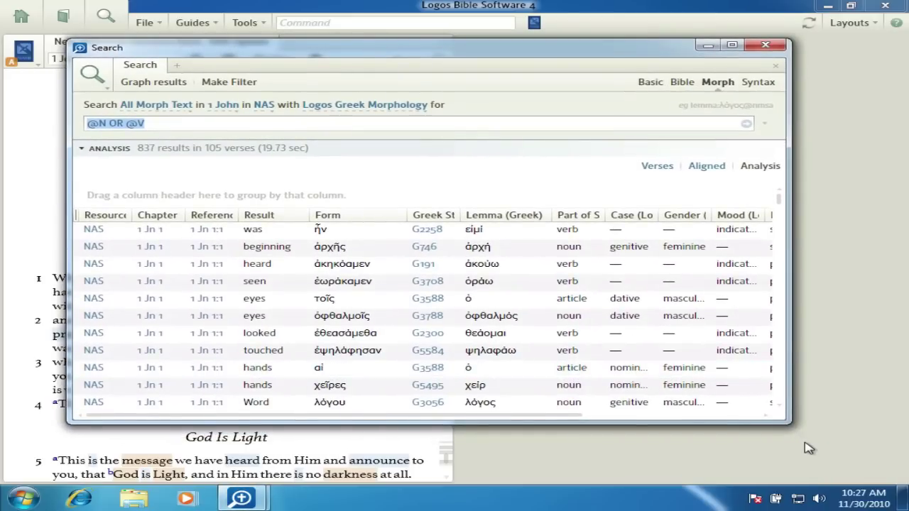
drag(784, 421, 847, 462)
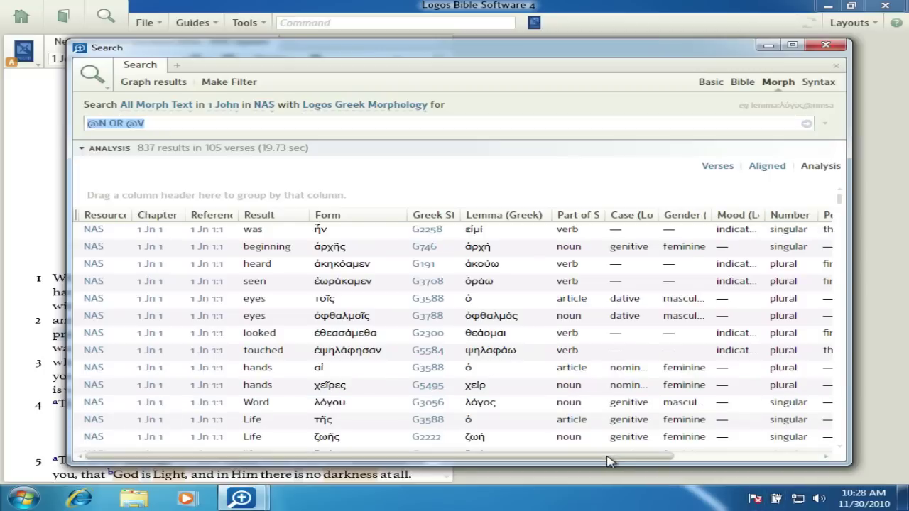
- Review the morphology columns of the analysis table and sort the results by part of speech
drag(632, 463, 830, 463)
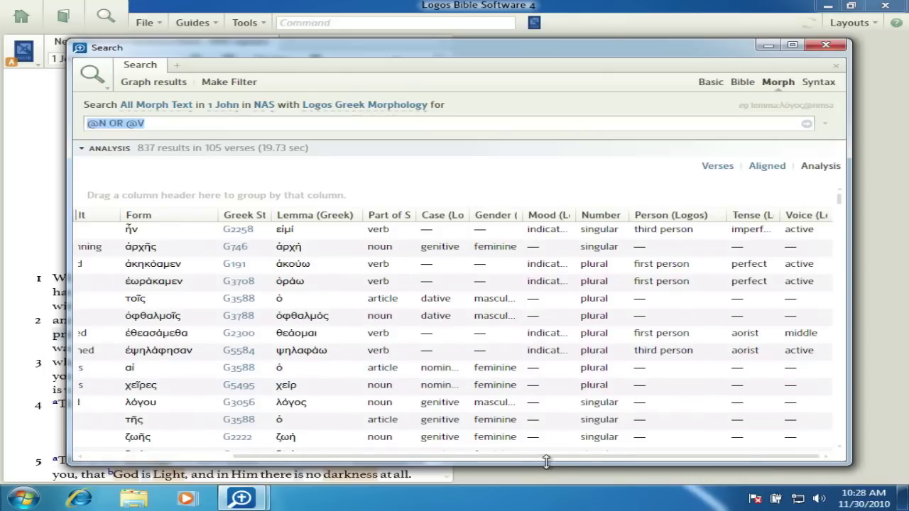
drag(546, 463, 345, 473)
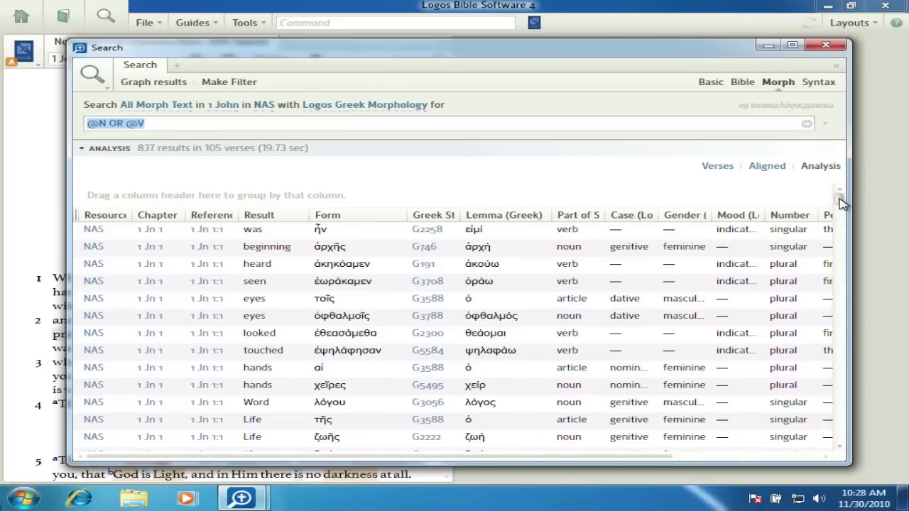
mouse_move(840, 204)
mouse_down()
mouse_move(841, 227)
mouse_move(840, 196)
mouse_up()
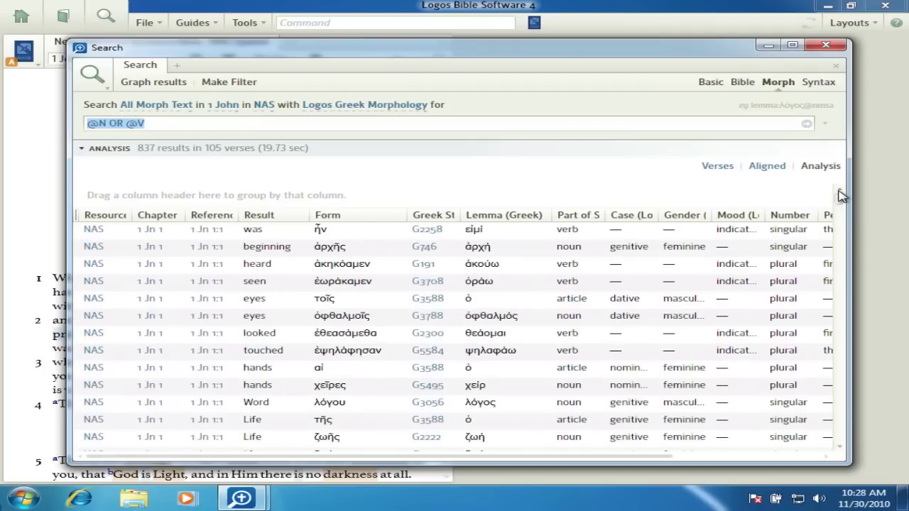
click(581, 216)
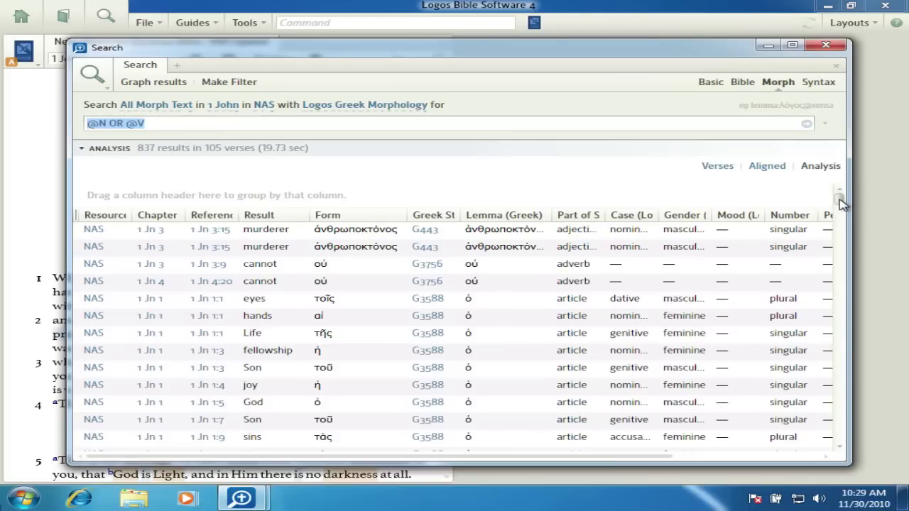
drag(841, 203, 842, 403)
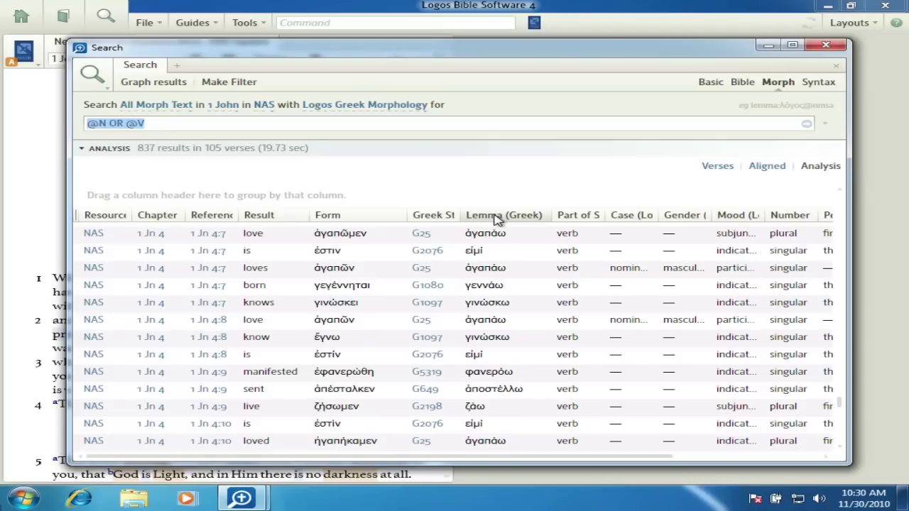
- Group the analysis results by Greek lemma and collapse all the groups
drag(494, 220, 190, 198)
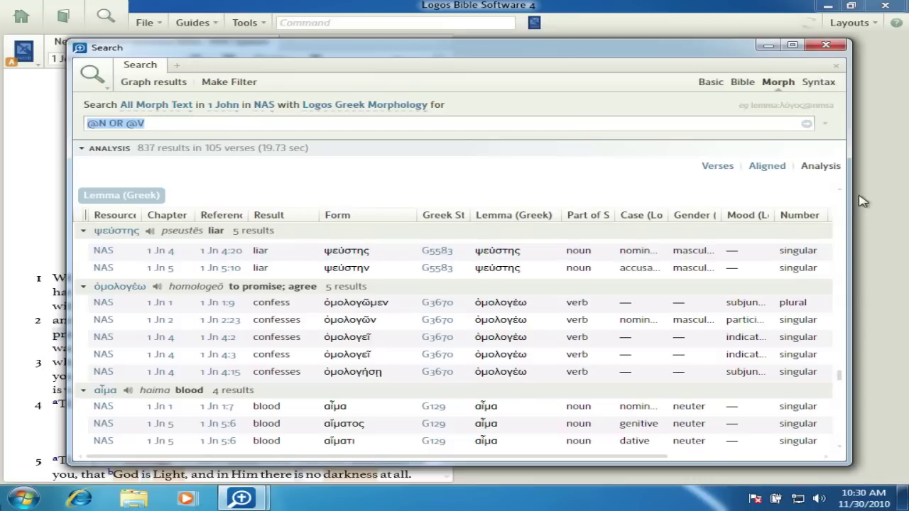
drag(840, 380, 852, 291)
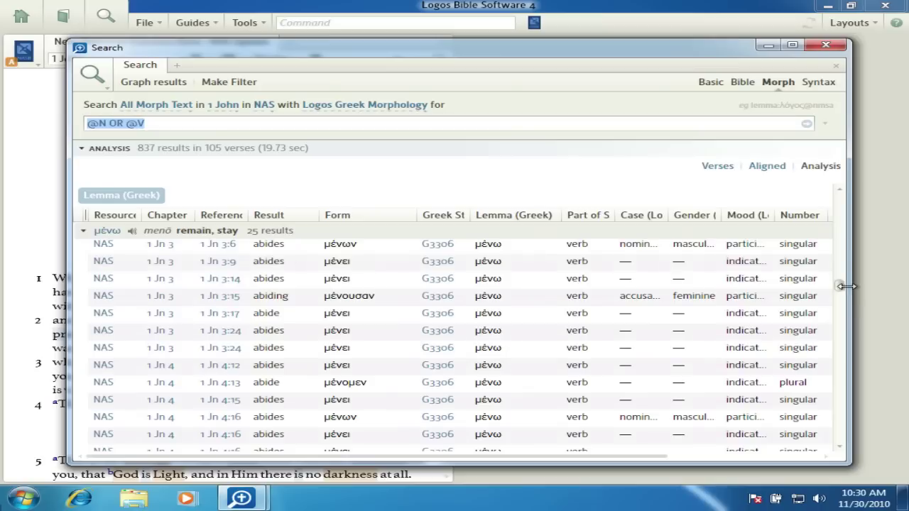
right_click(360, 236)
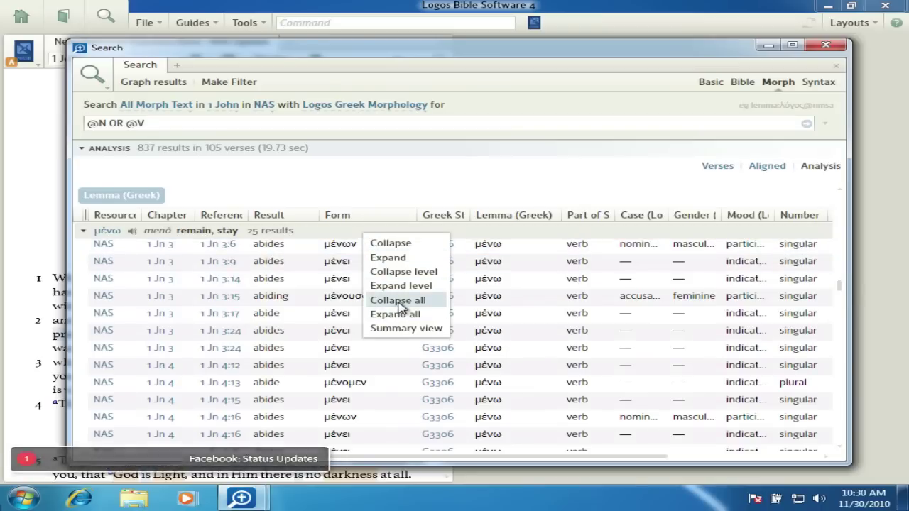
click(398, 303)
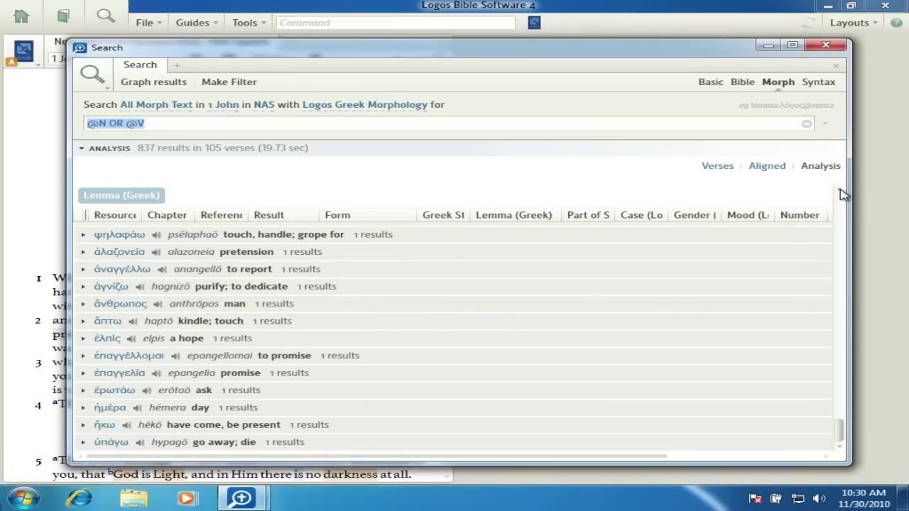
- Play the pronunciation of the lemma θεός and expand its group to review the individual occurrences
scroll(840, 195, up, 4)
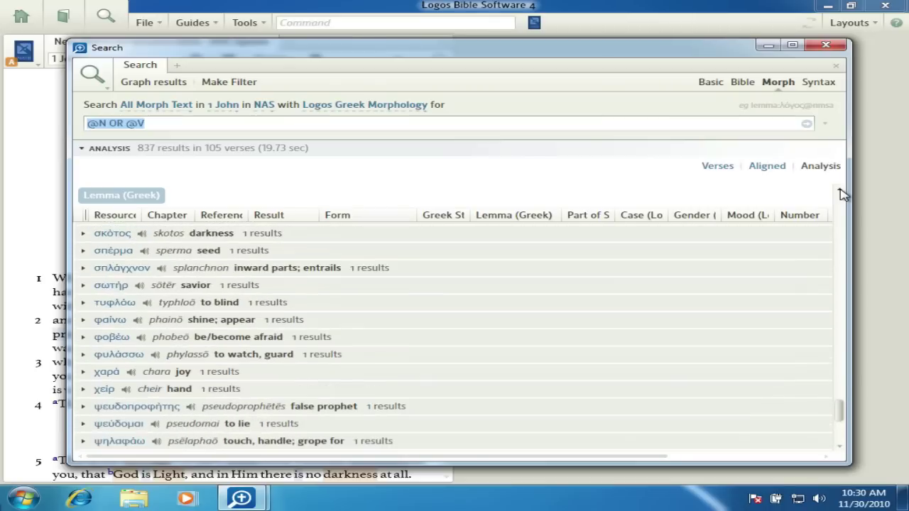
scroll(840, 195, up, 10)
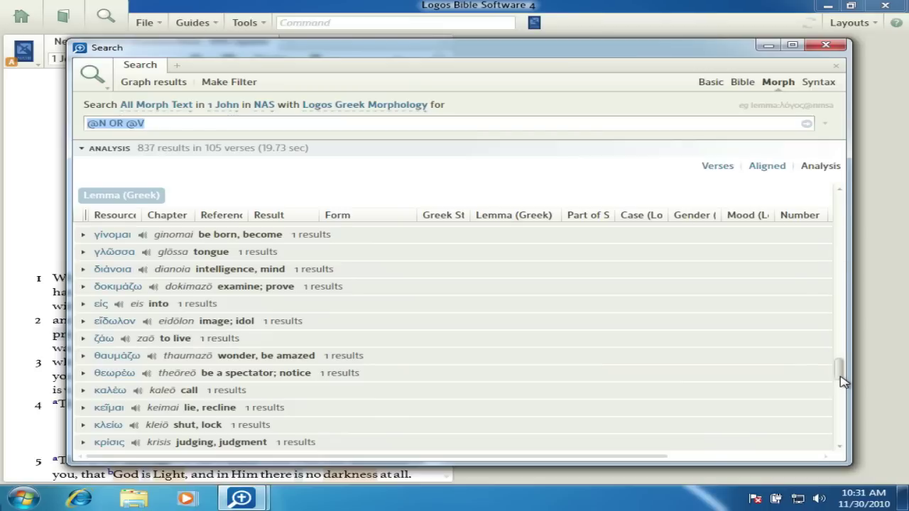
drag(840, 370, 842, 187)
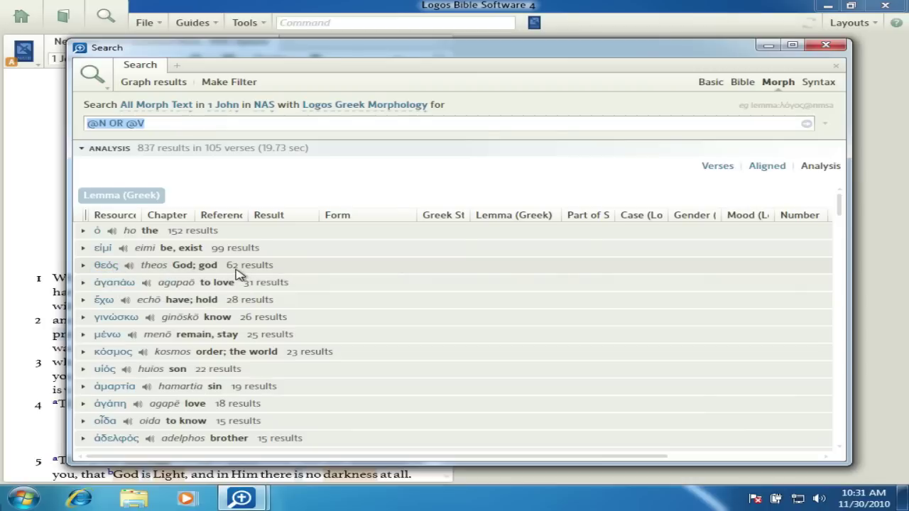
click(130, 268)
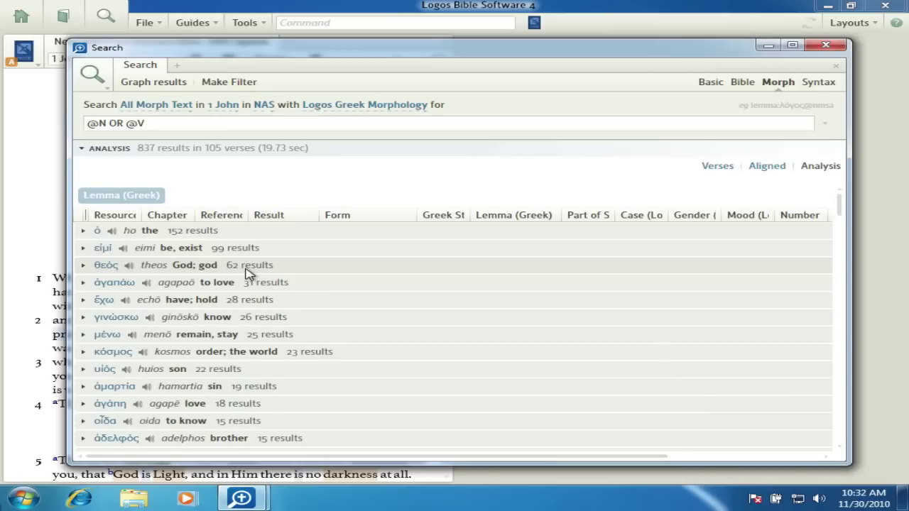
click(84, 266)
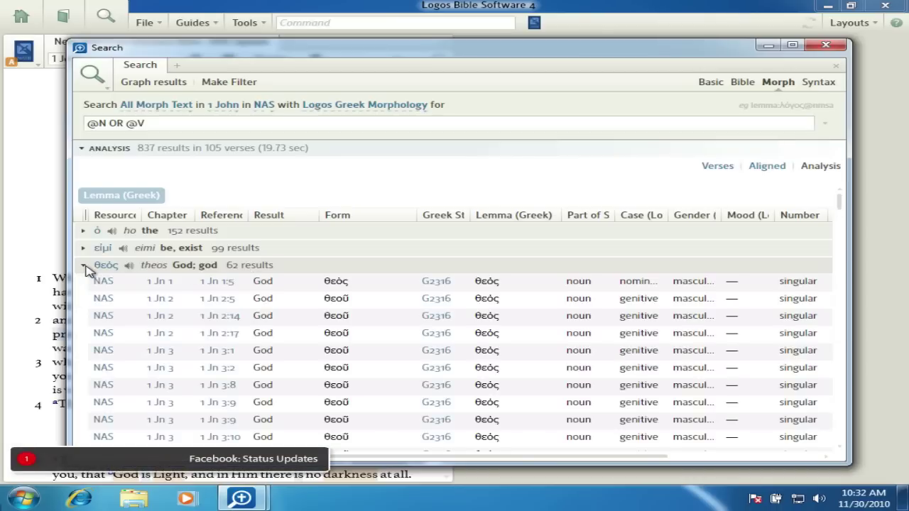
scroll(347, 297, down, 2)
scroll(347, 296, up, 2)
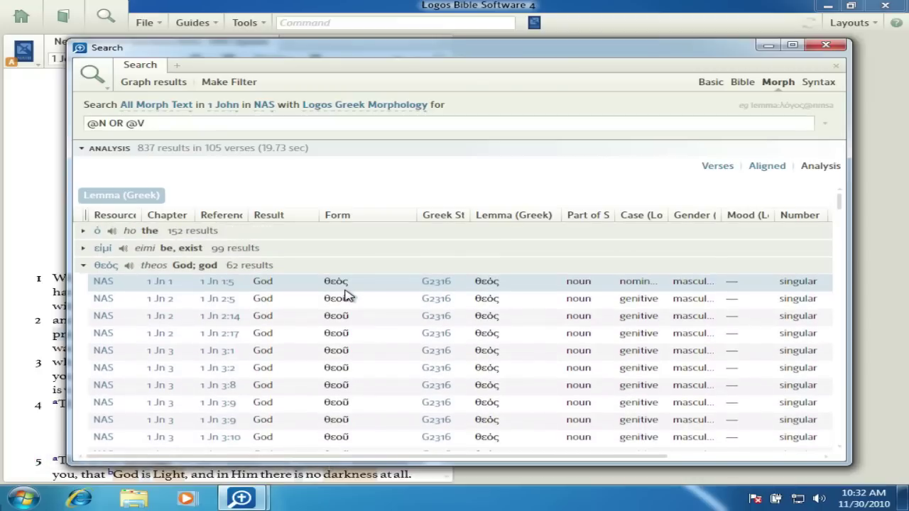
- Preview the verse for 1 Jn 1:5, collapse the θεός group, and expand the μένω group to review its occurrences
mouse_move(227, 287)
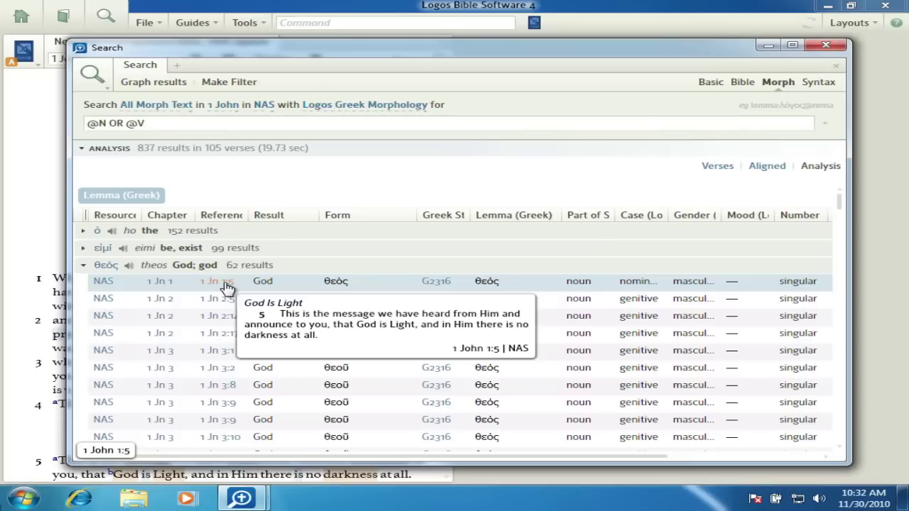
click(84, 266)
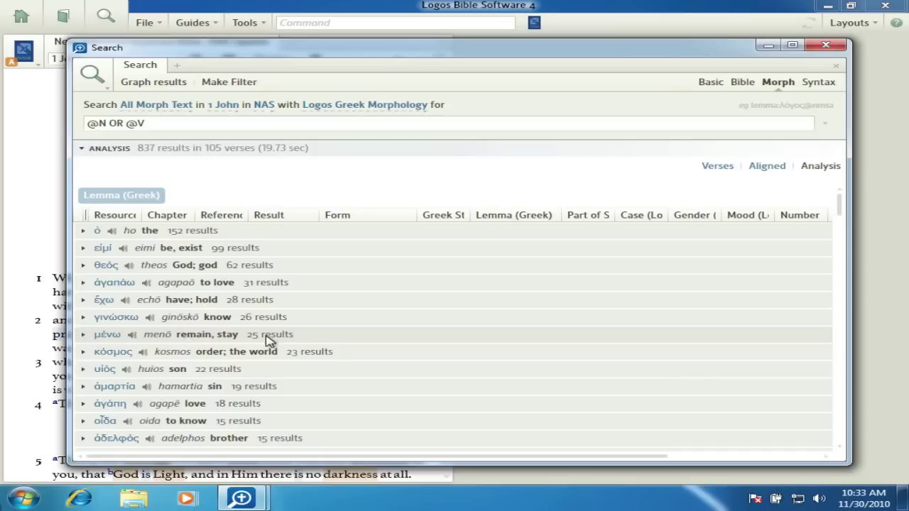
click(84, 335)
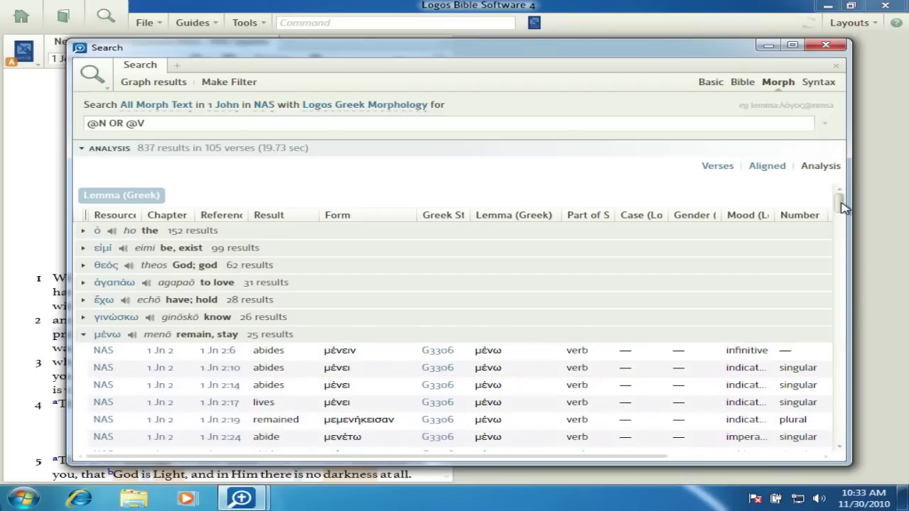
mouse_move(843, 207)
mouse_down()
mouse_move(842, 240)
mouse_move(840, 204)
mouse_up()
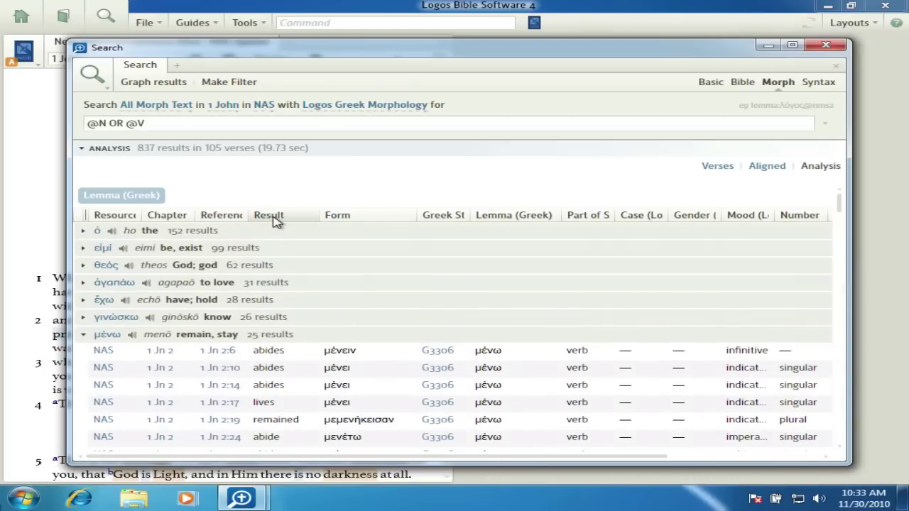
- Add Result as a second grouping level beneath Lemma (Greek) and collapse all the groups
drag(274, 221, 237, 196)
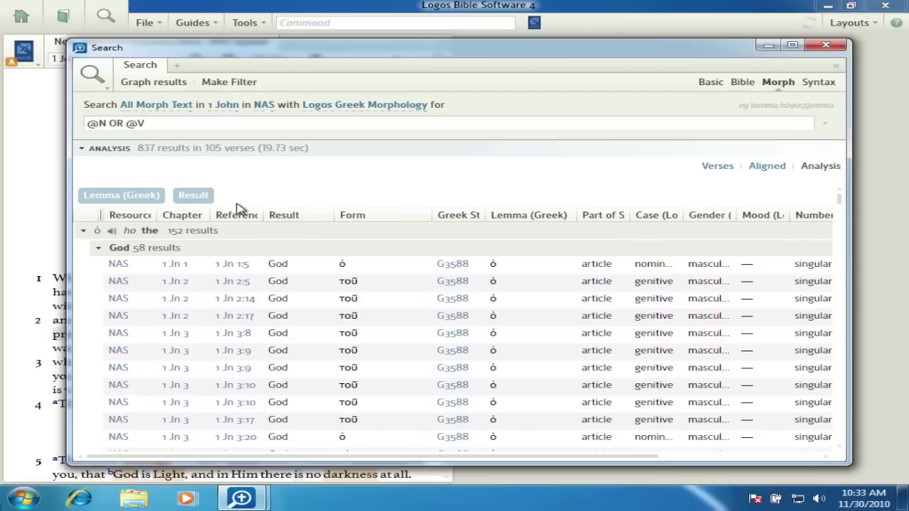
right_click(266, 236)
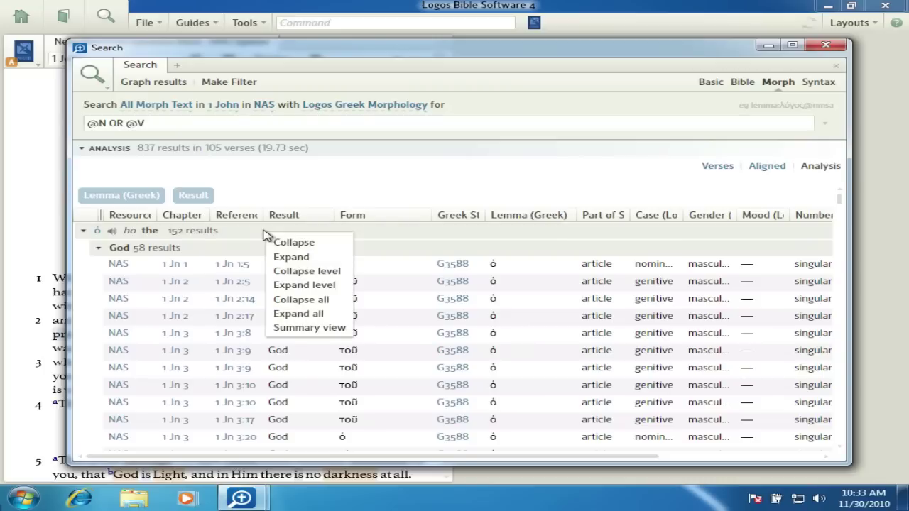
click(323, 230)
right_click(323, 231)
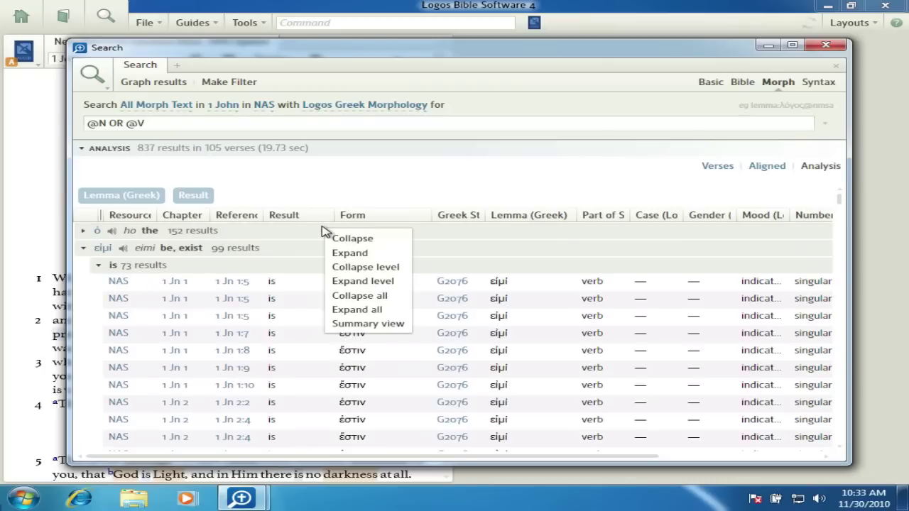
click(357, 298)
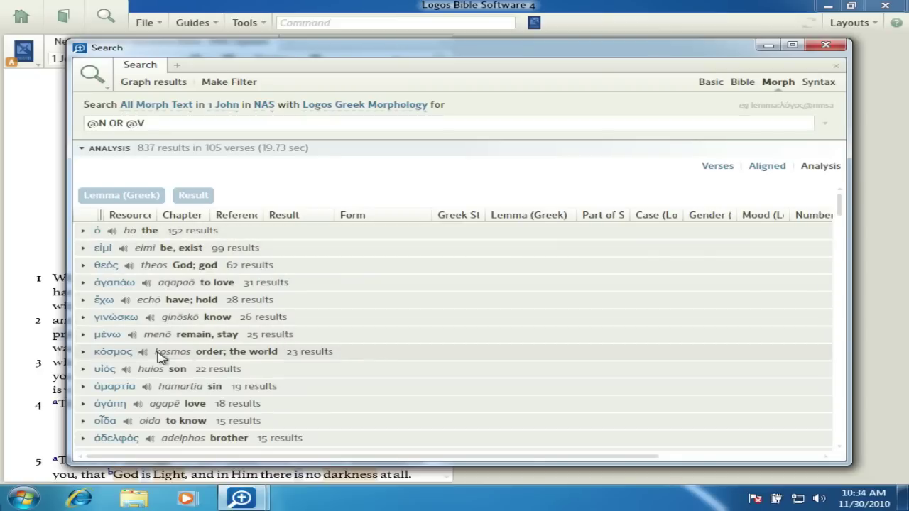
- Review how μένω is translated and the occurrences rendered "abide", and collapse the μένω group
click(83, 335)
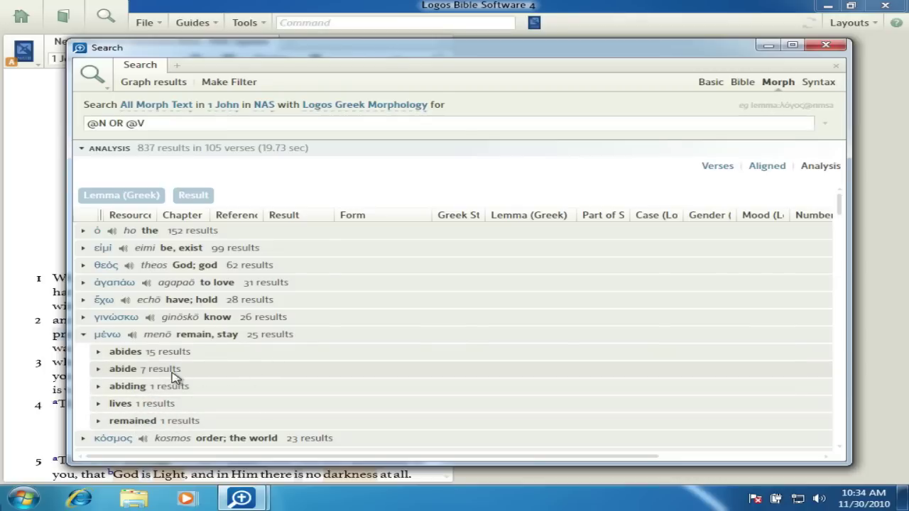
click(98, 369)
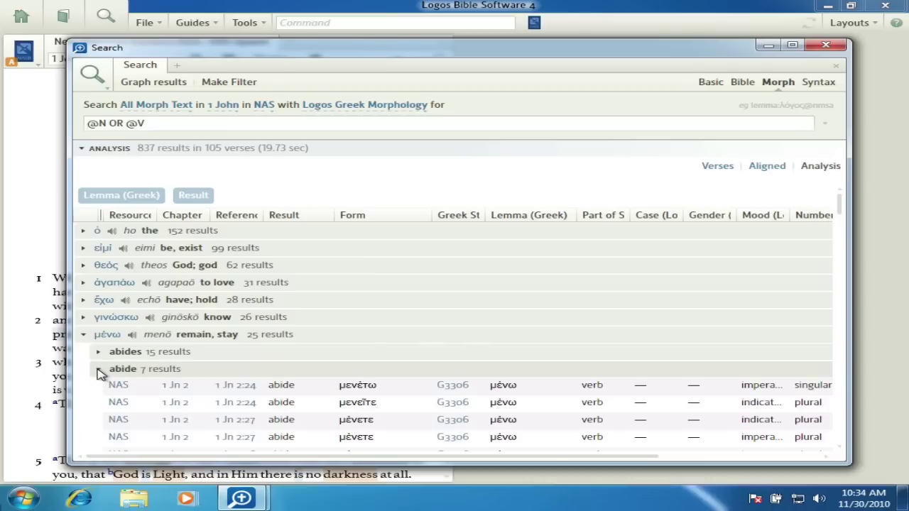
scroll(321, 377, down, 5)
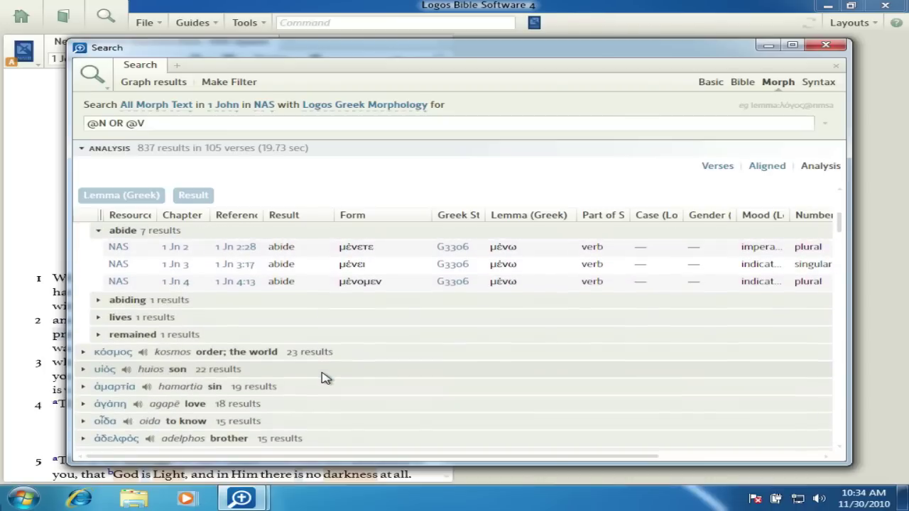
scroll(321, 377, up, 3)
click(83, 231)
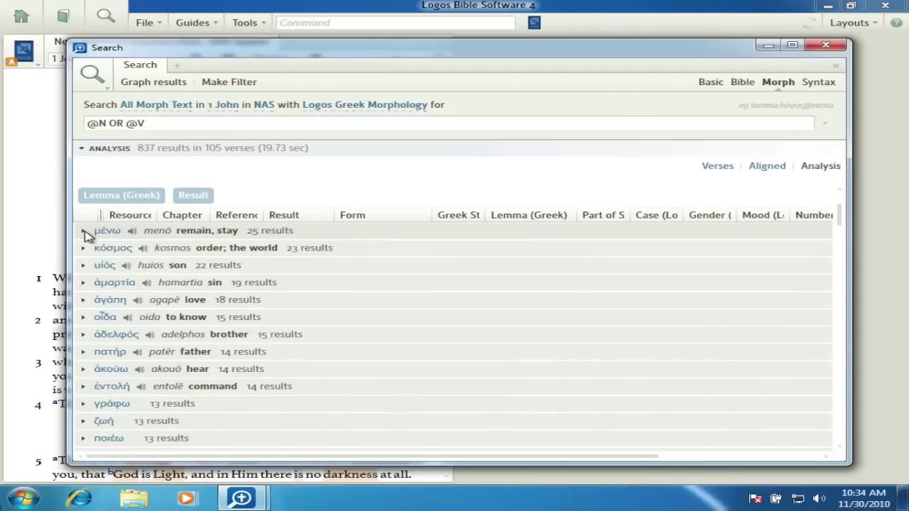
scroll(413, 305, up, 3)
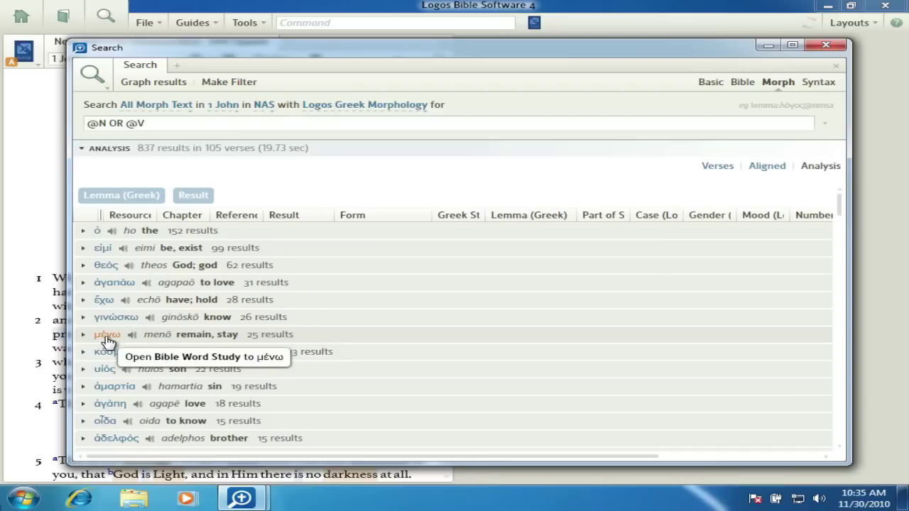
- Open a Bible Word Study on μένω from its expanded group and collapse the study's Grammatical Relationships and Translation sections
click(84, 336)
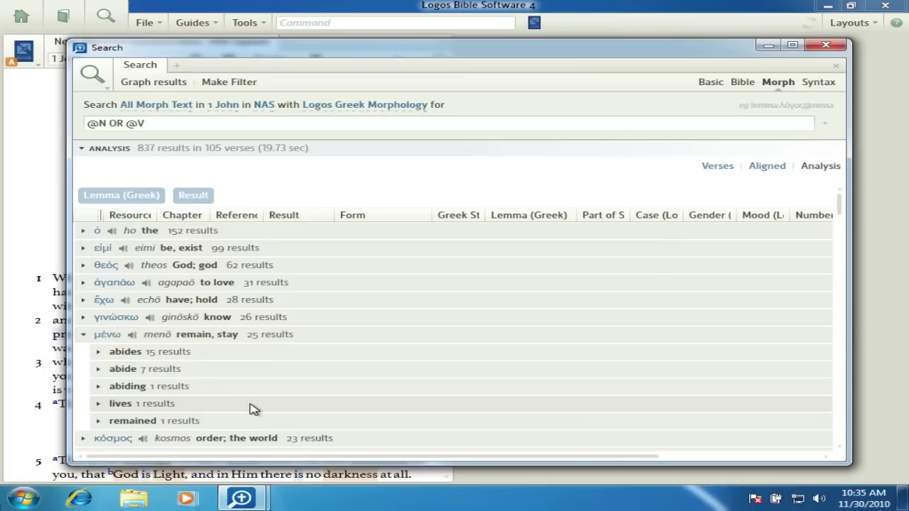
click(108, 334)
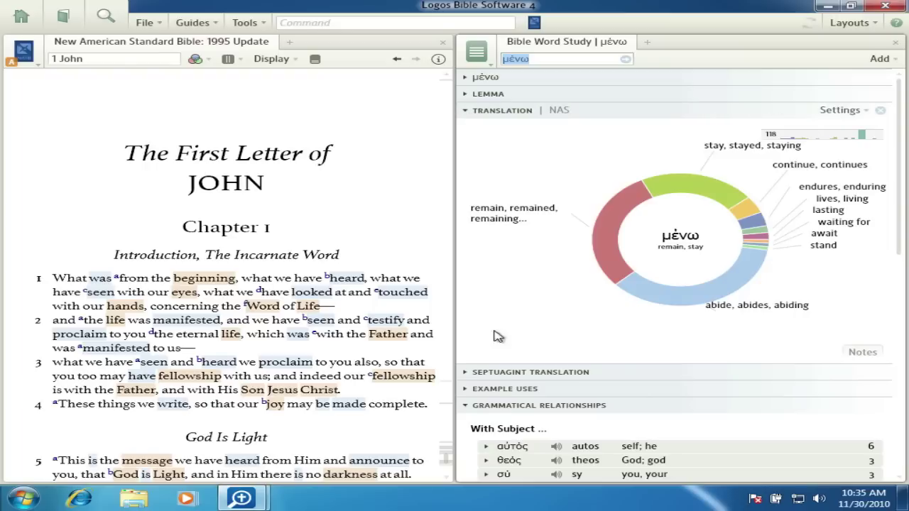
click(465, 407)
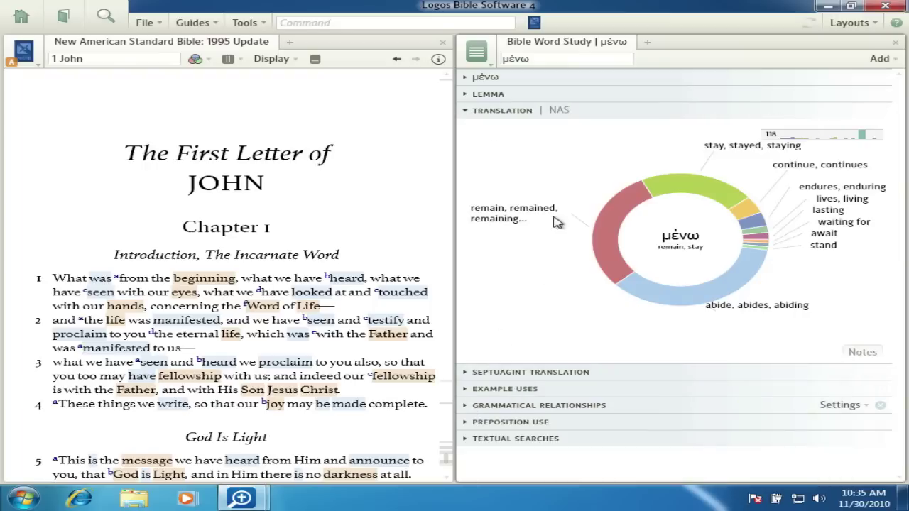
click(466, 112)
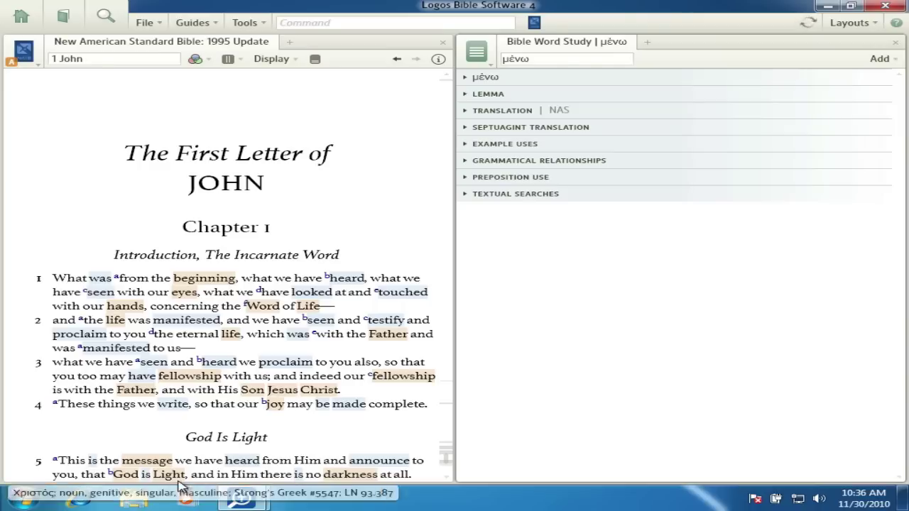
- Return to the floating Search window, collapse the μένω group, and look through the list of lemmas by frequency
mouse_move(253, 499)
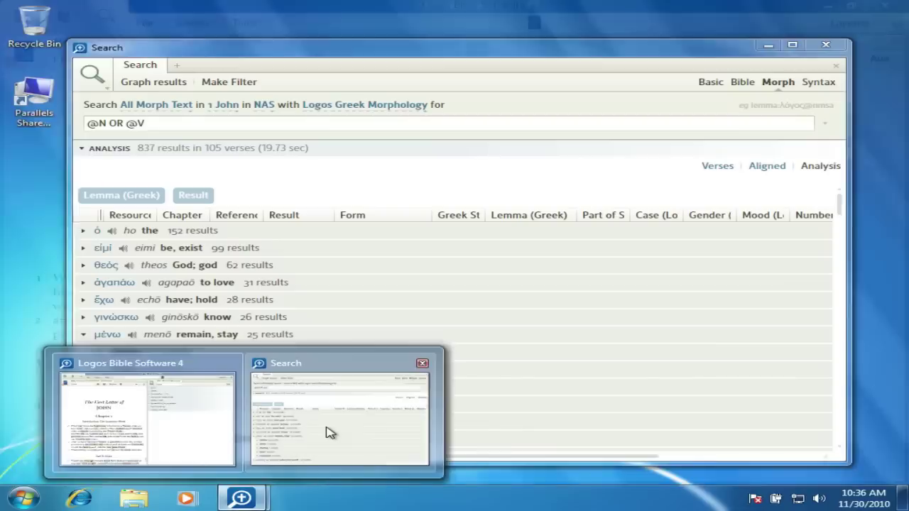
click(328, 434)
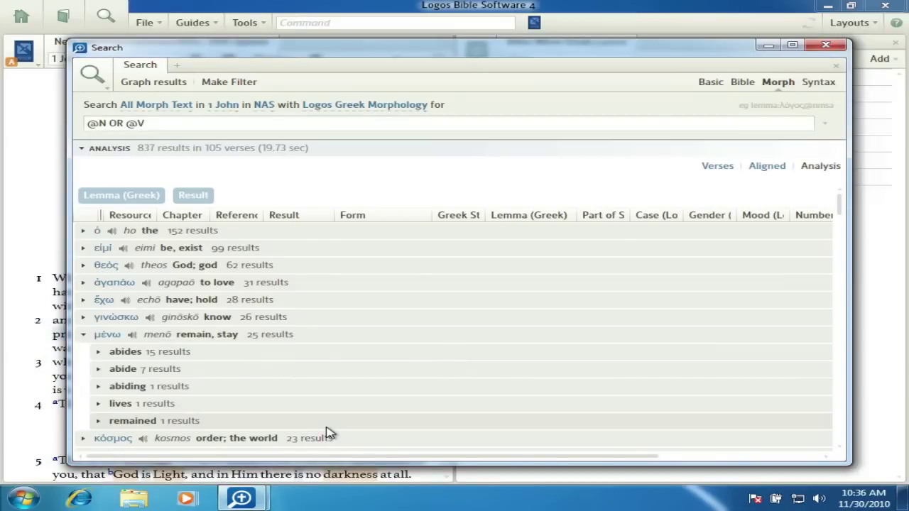
click(84, 334)
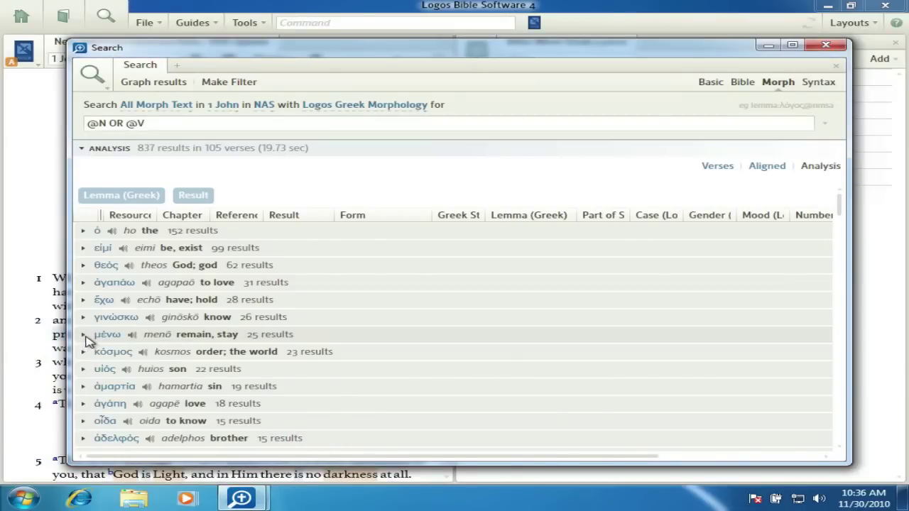
scroll(423, 287, down, 2)
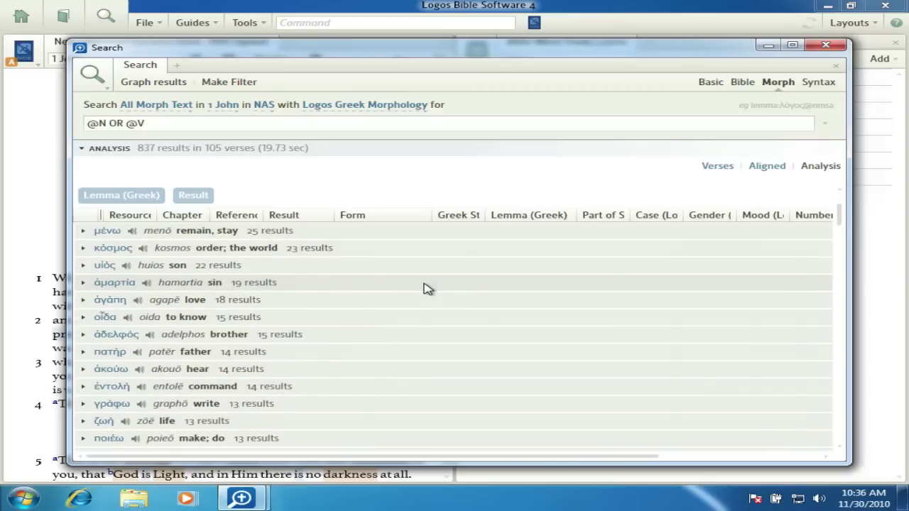
scroll(426, 288, down, 2)
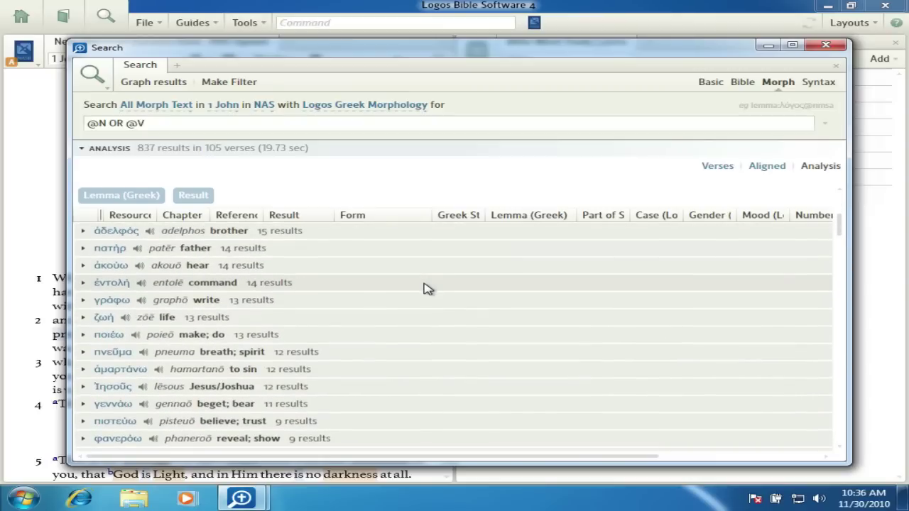
scroll(426, 288, up, 4)
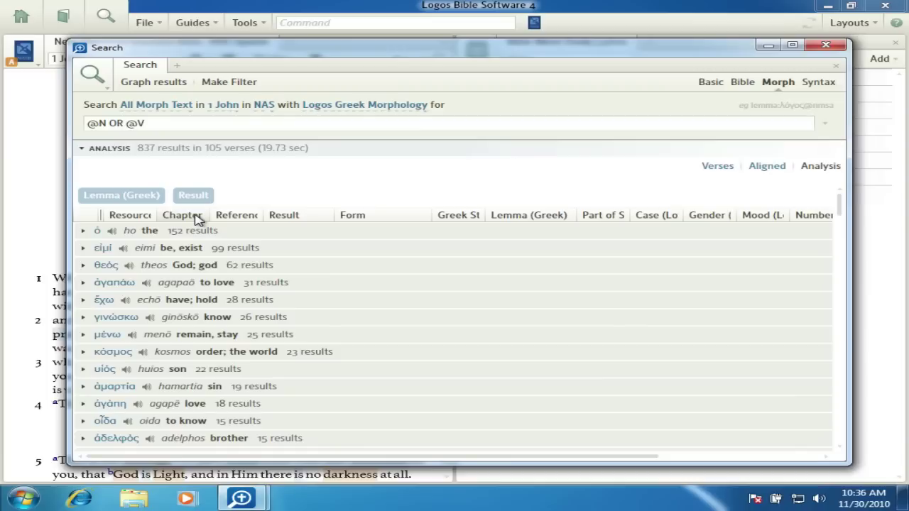
- Add Chapter as the first grouping level ahead of Lemma (Greek) and Result, and collapse all the groups
drag(196, 220, 91, 198)
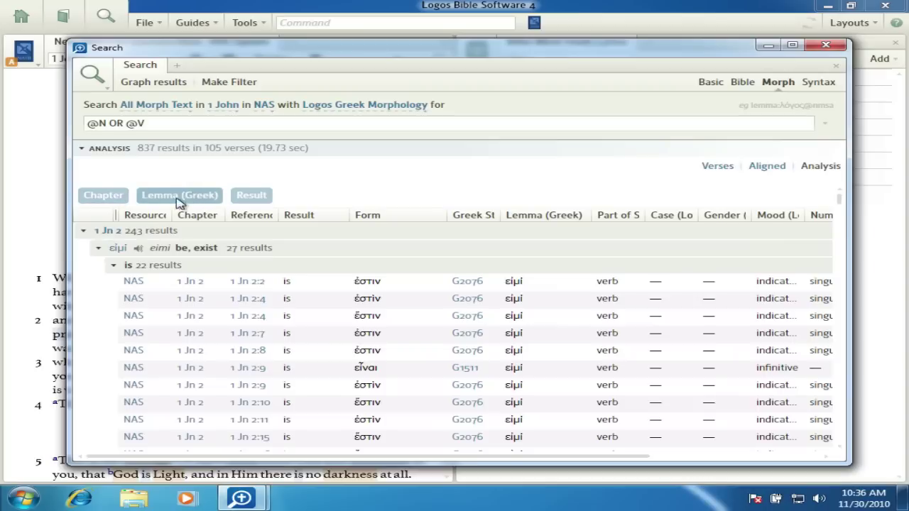
right_click(240, 234)
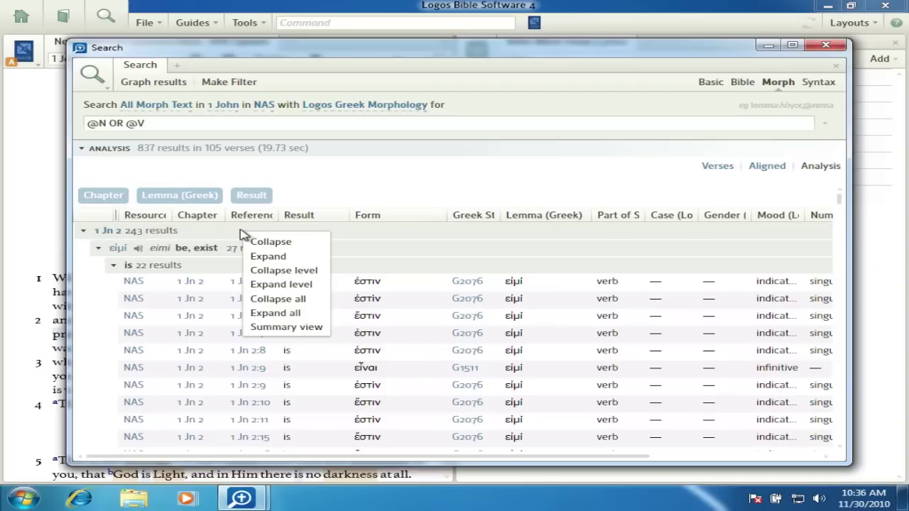
click(282, 299)
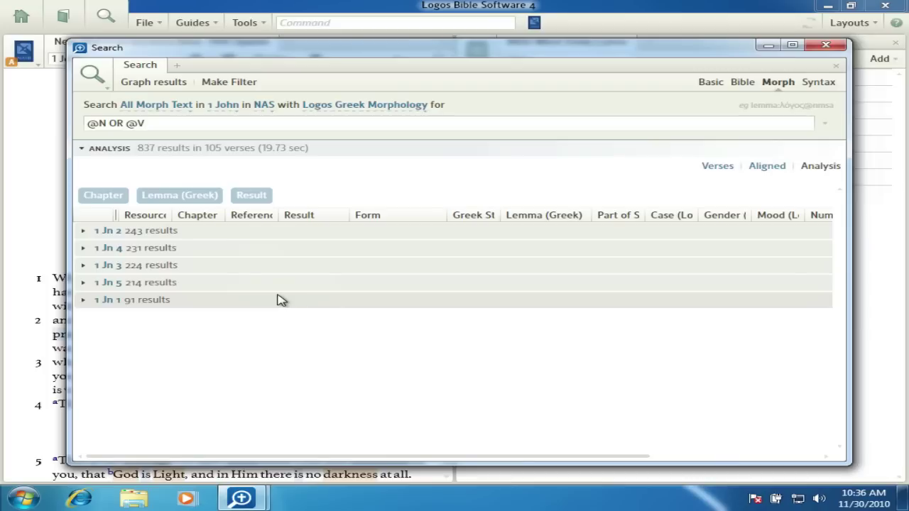
- Sort the chapter groups in ascending order and collapse all the groups
click(110, 201)
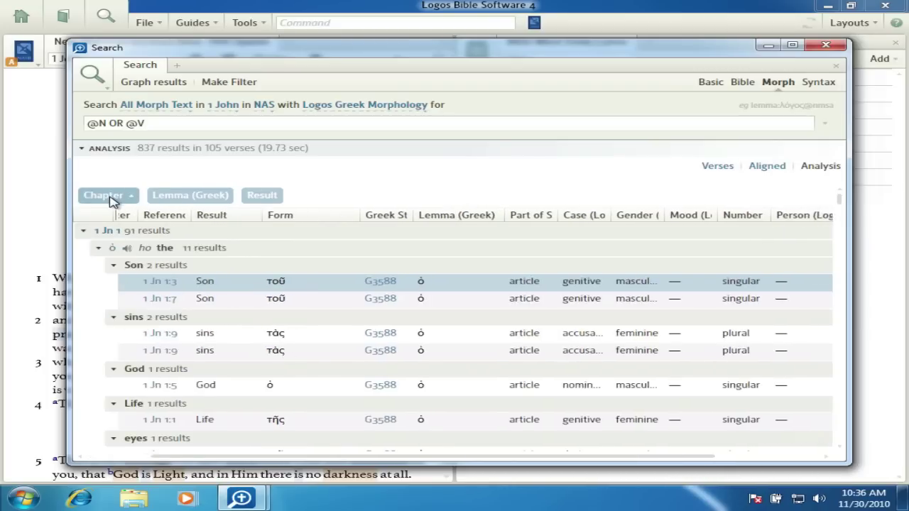
right_click(235, 237)
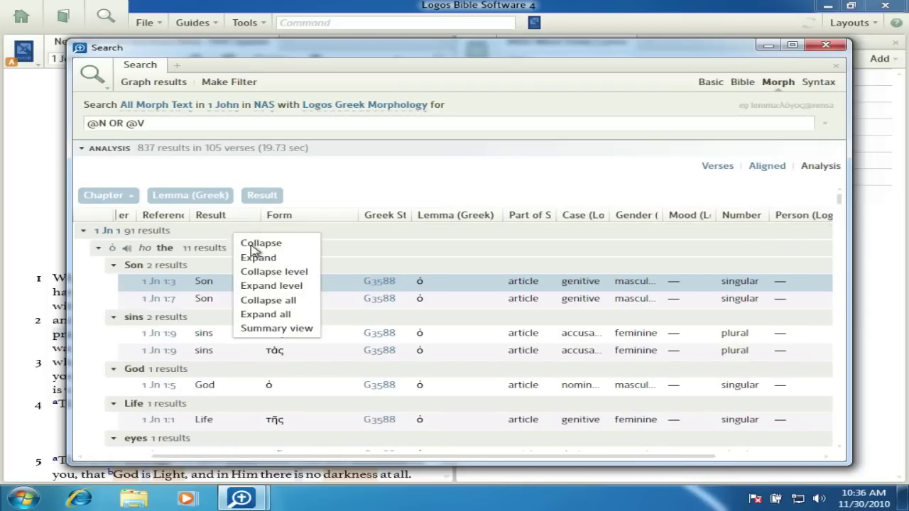
click(268, 300)
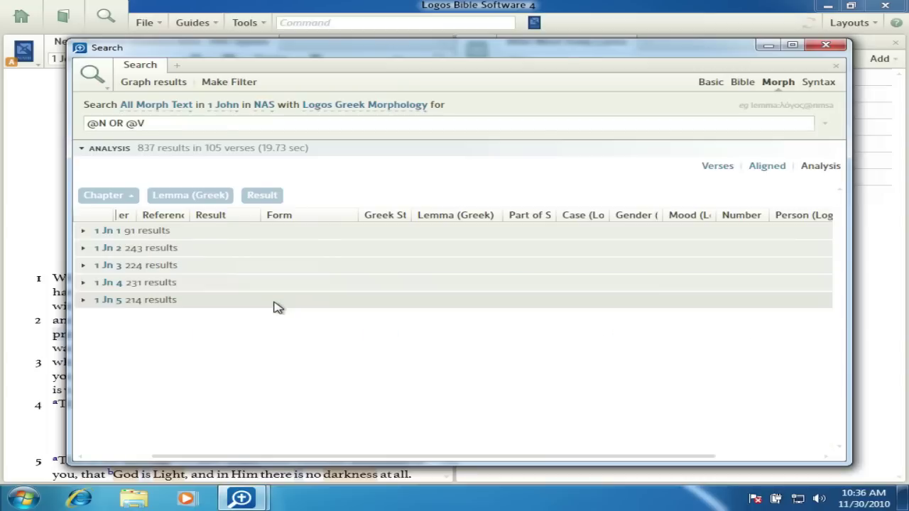
- Examine the lemmas used in 1 Jn 3 and 1 Jn 4, including the "love" occurrences of ἀγαπάω, and collapse all the groups
click(83, 268)
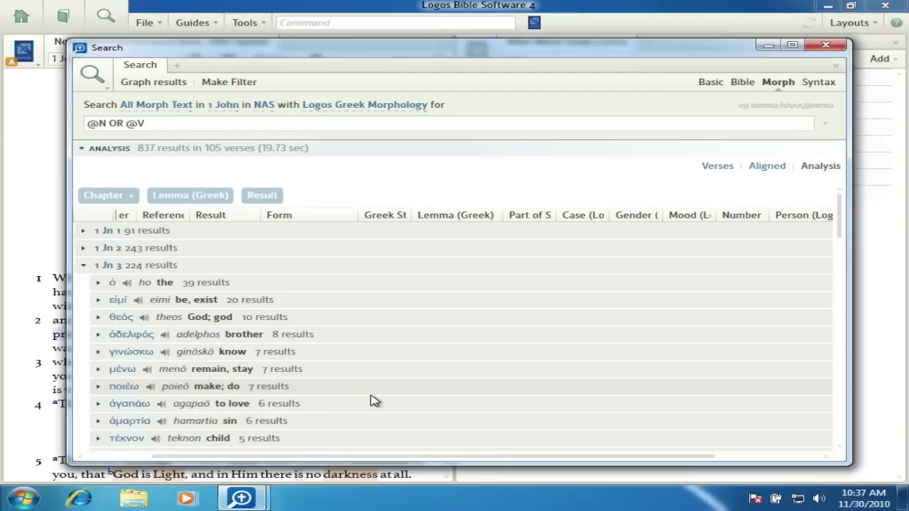
click(82, 265)
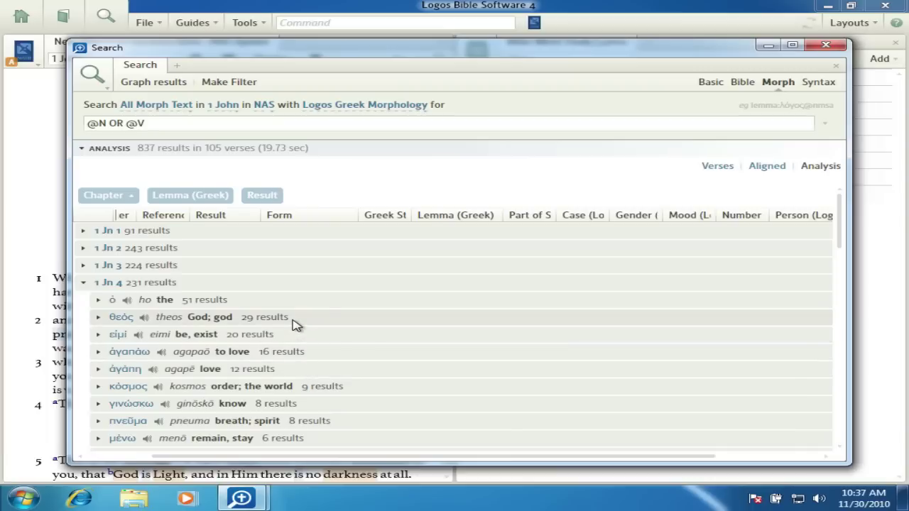
click(99, 353)
click(113, 369)
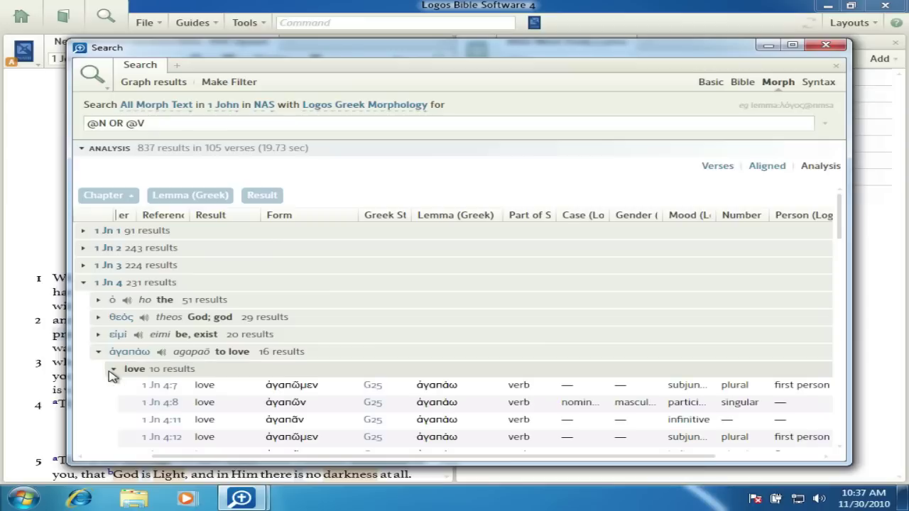
scroll(394, 394, down, 3)
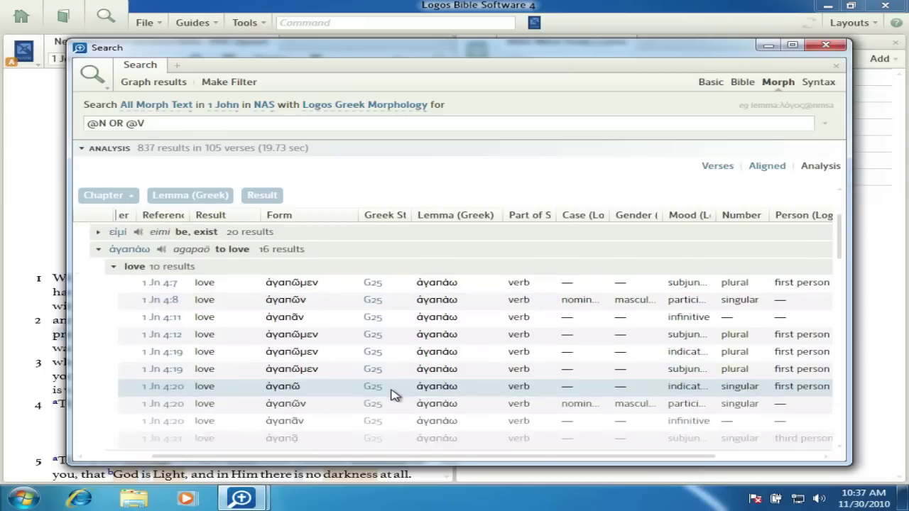
mouse_move(171, 323)
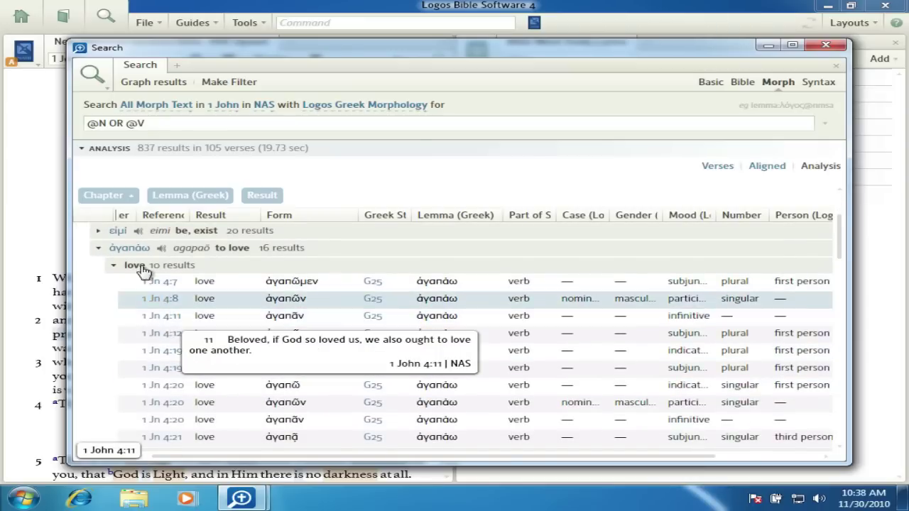
right_click(350, 239)
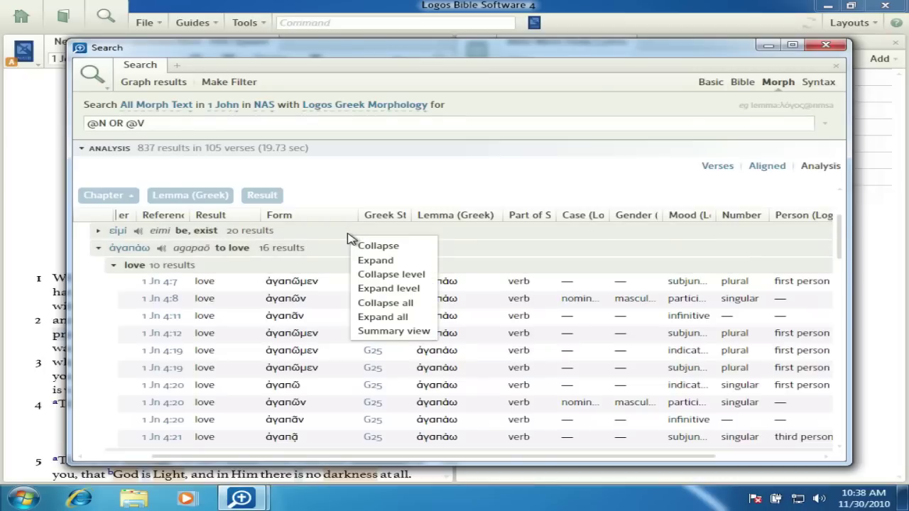
click(392, 310)
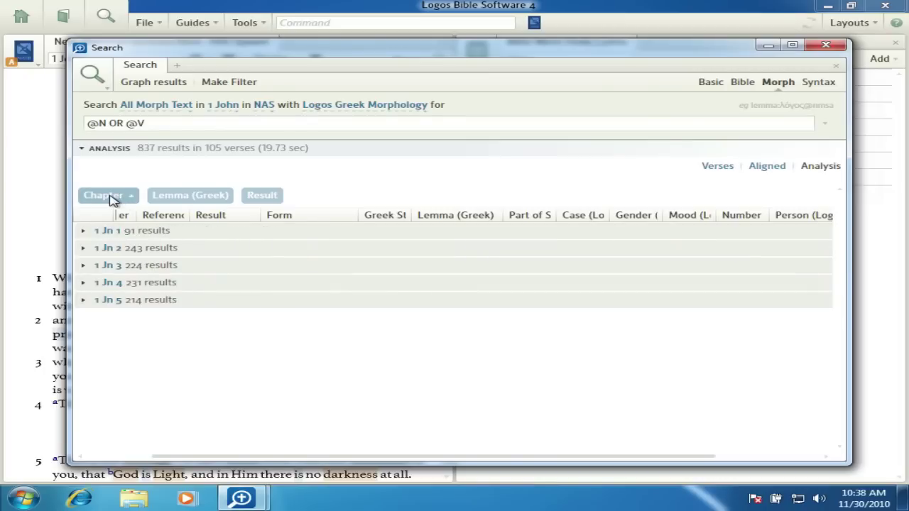
- Remove the Chapter grouping level and collapse all the lemma groups
drag(110, 199, 112, 177)
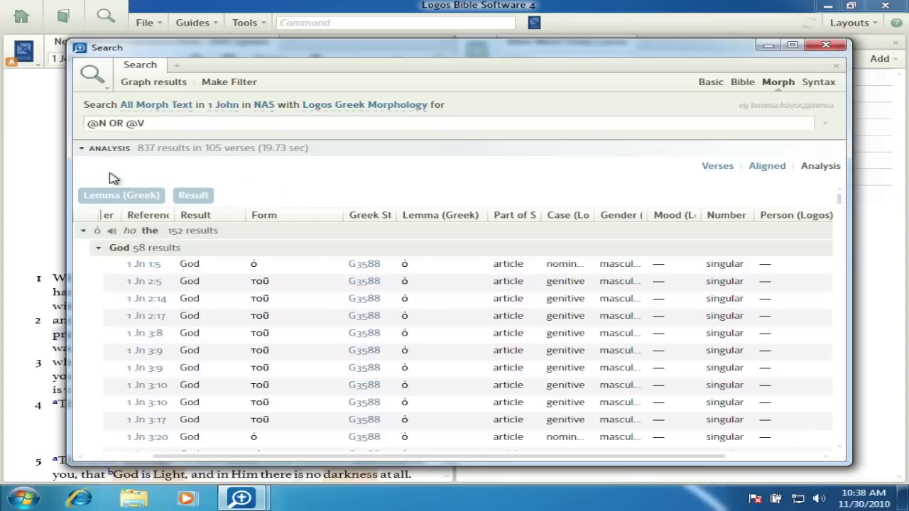
right_click(296, 236)
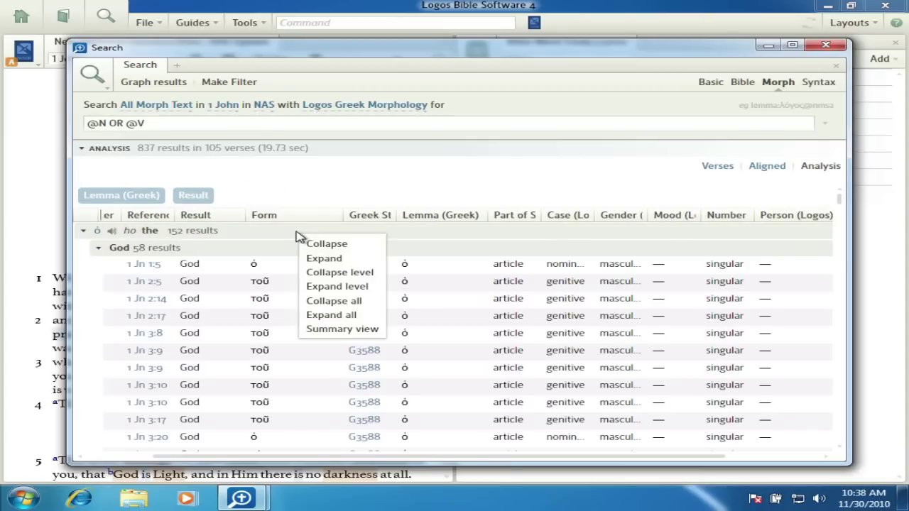
click(336, 304)
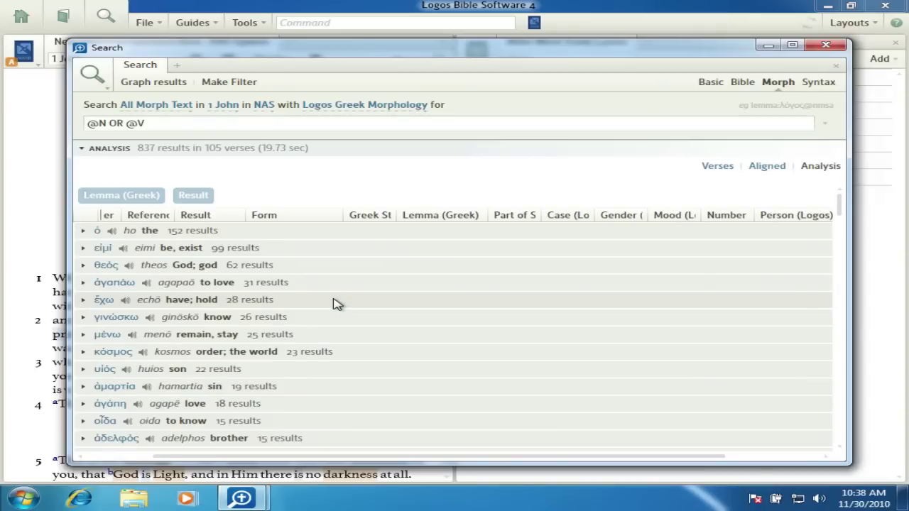